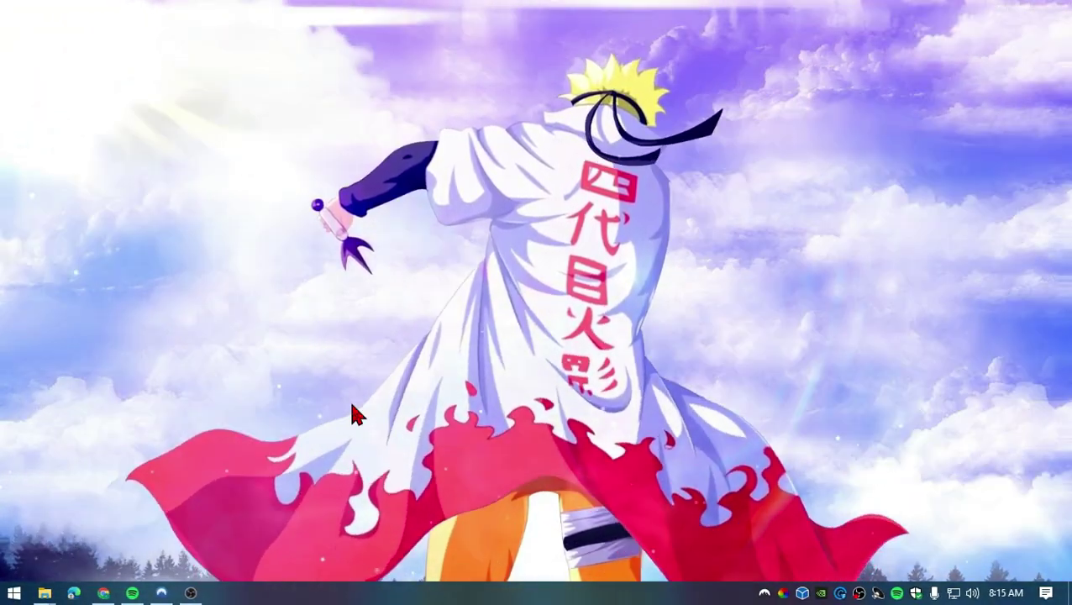
Play Dreams pt. II briefly, pause it at 0:47, and toggle the lyrics view off and on.
left_click(131, 593)
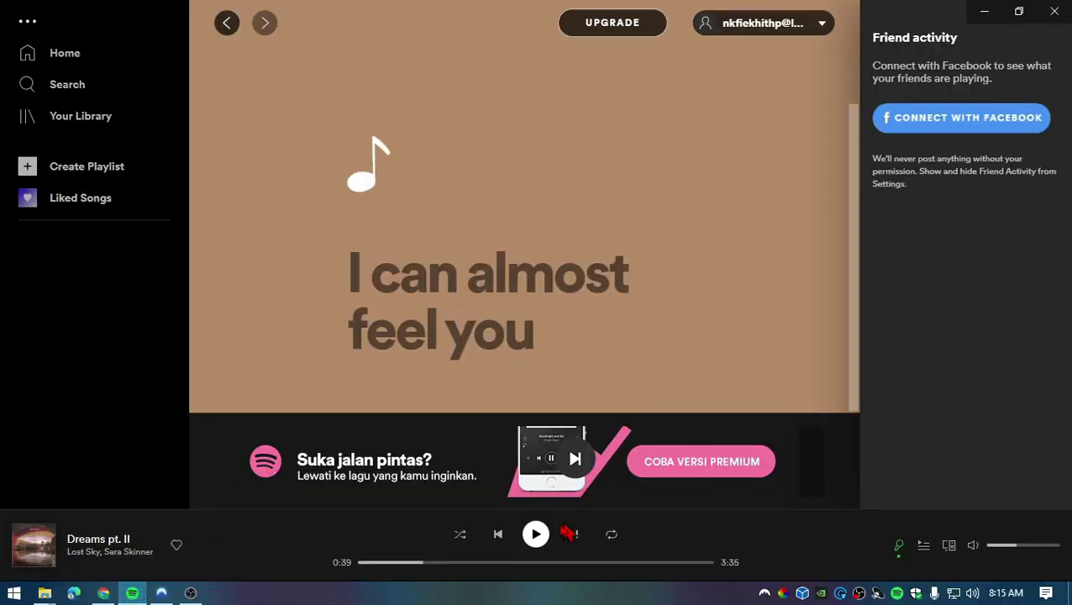
left_click(536, 535)
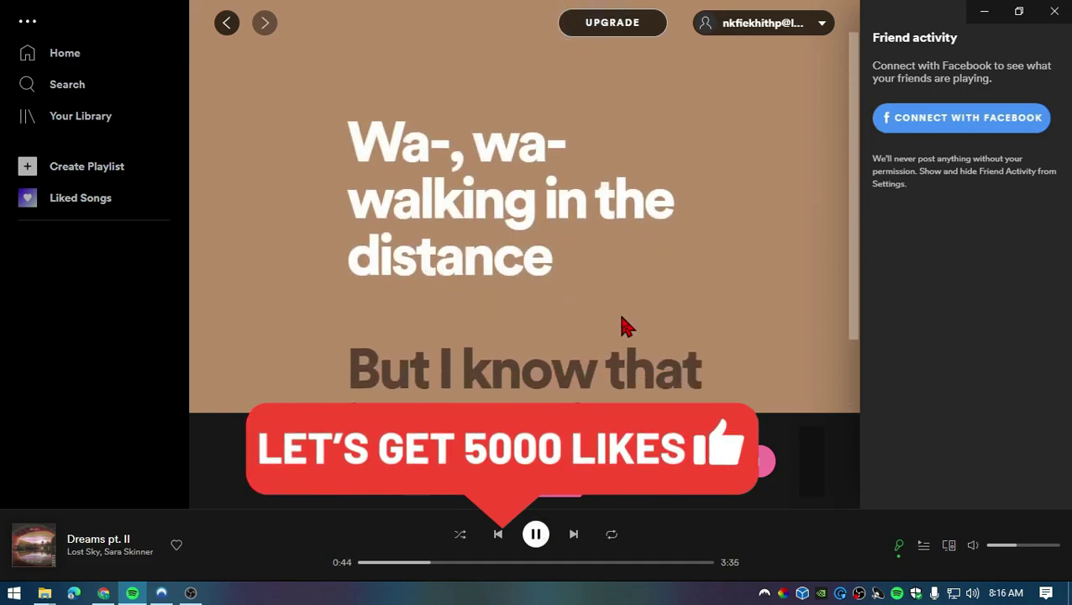
left_click(536, 534)
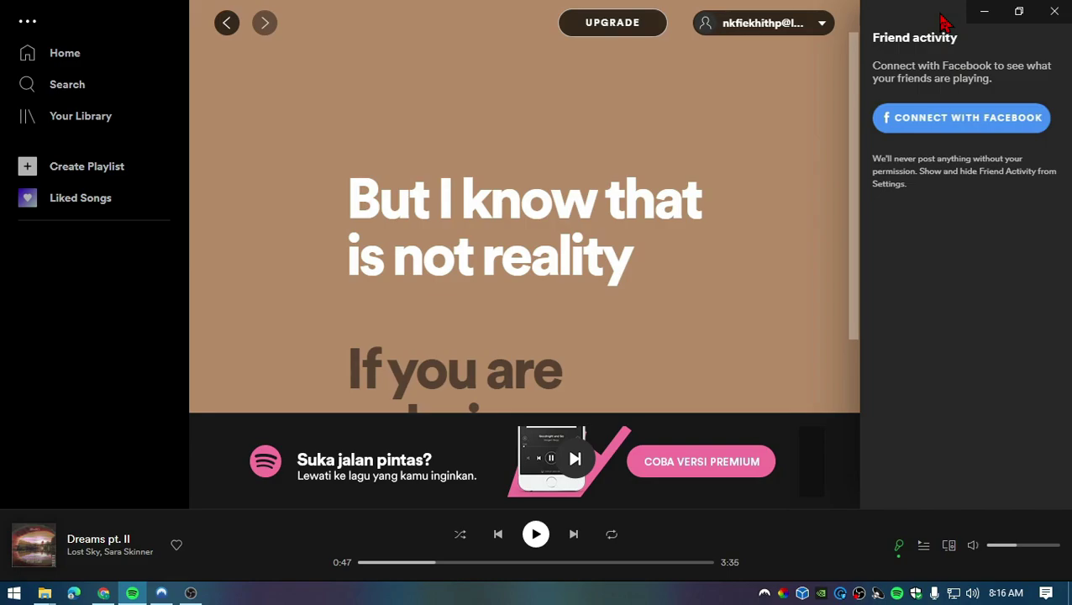
left_click(899, 547)
left_click(900, 547)
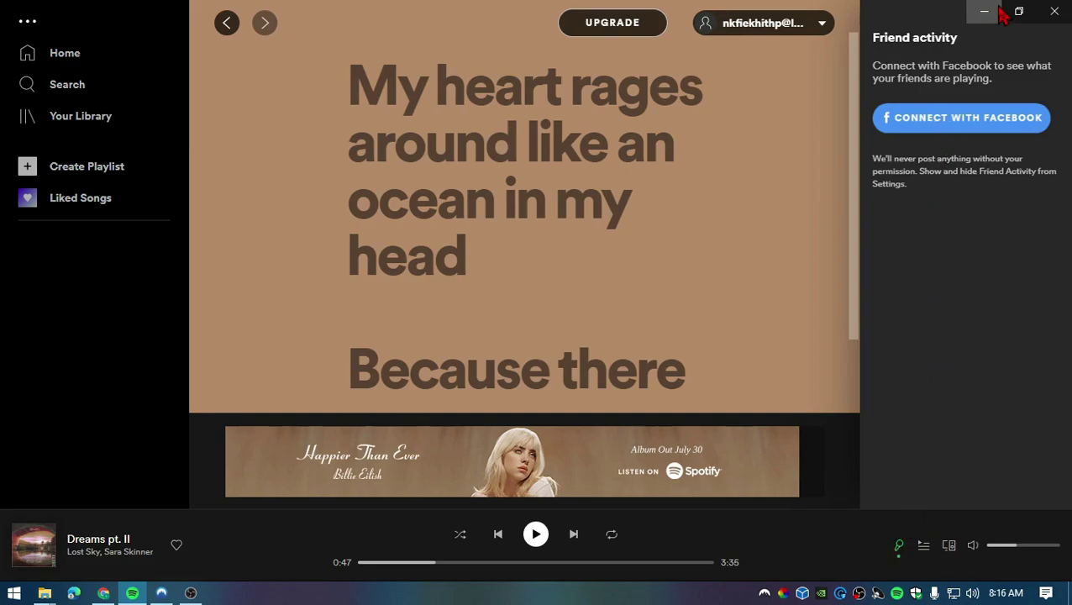
Minimize Spotify and bring up The Verge's real-time lyrics article, scrolling through it.
left_click(998, 12)
left_click(104, 592)
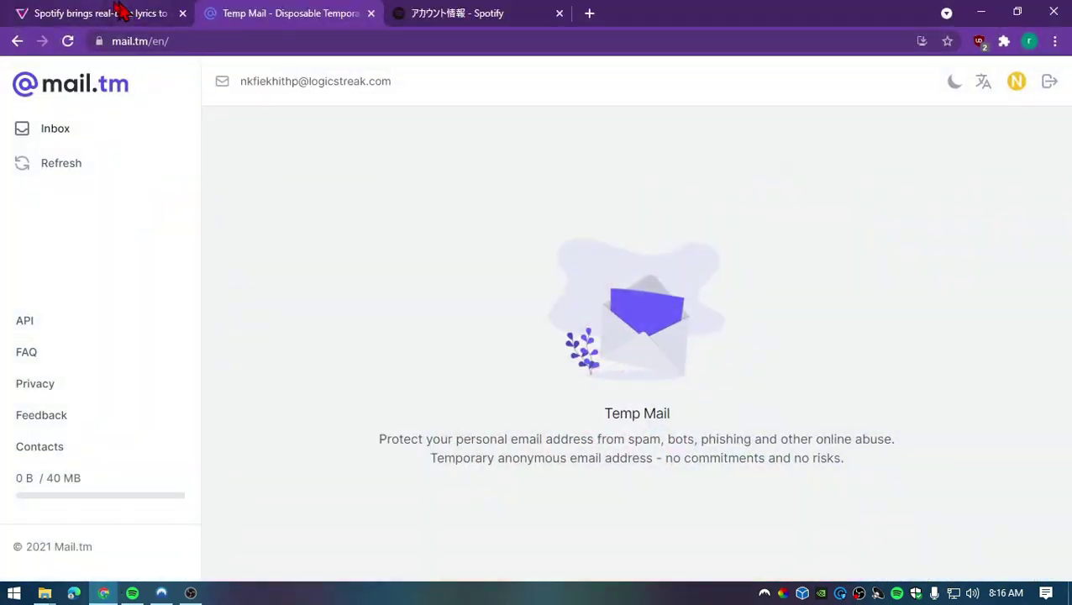
left_click(120, 10)
left_click_drag(401, 279, 490, 283)
scroll(482, 296, "down", 2)
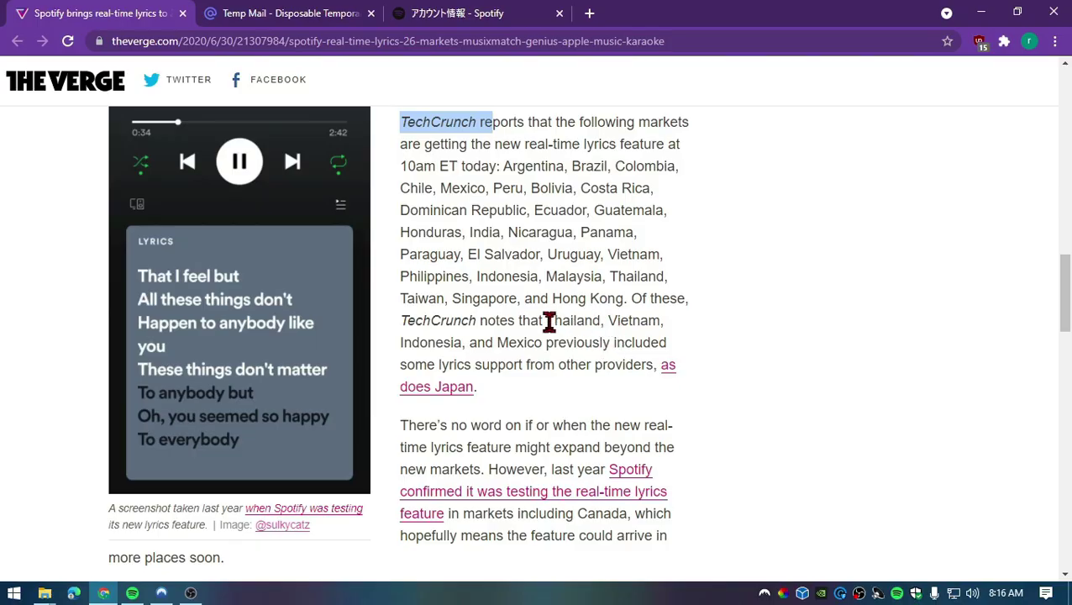
Highlight the article's list of new lyrics markets and the word Thailand, then bring NordVPN forward.
left_click(548, 322)
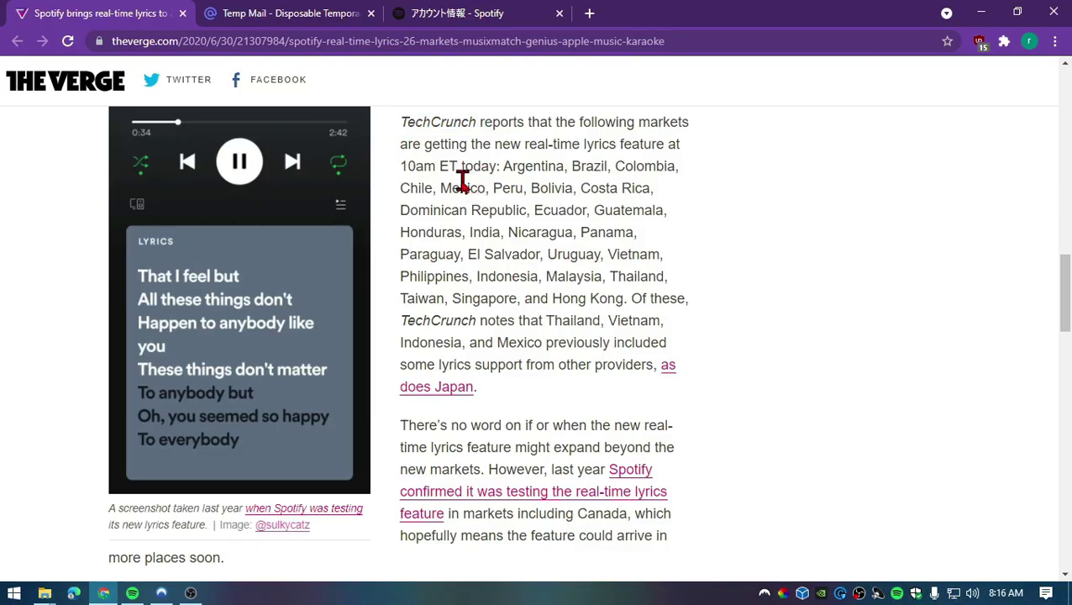
scroll(485, 256, "up", 1)
left_click_drag(496, 203, 555, 202)
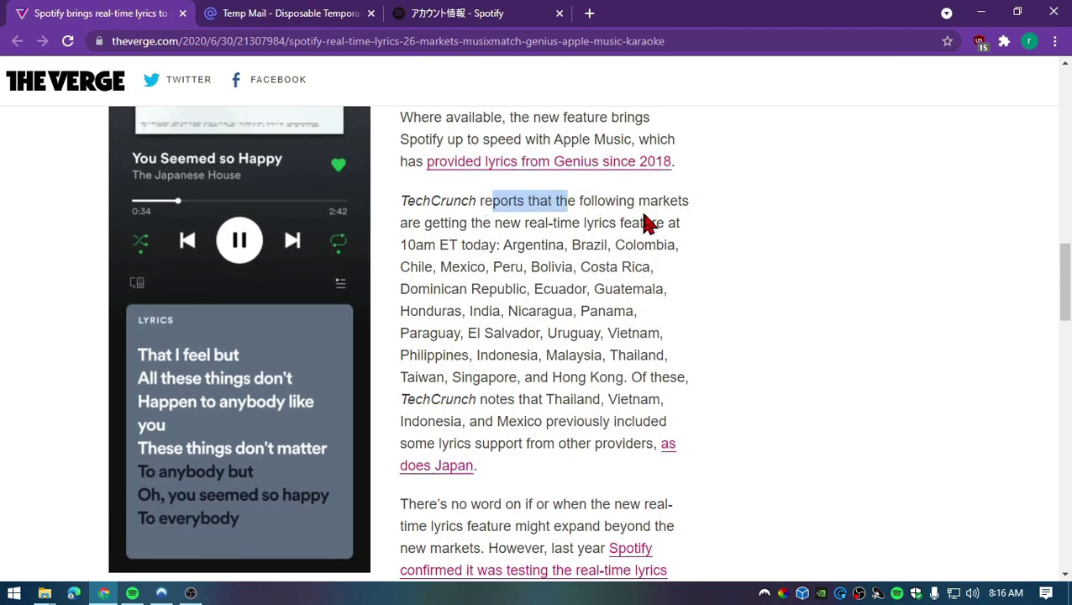
mouse_move(480, 244)
left_mouse_down()
mouse_move(573, 243)
mouse_move(679, 430)
left_mouse_up()
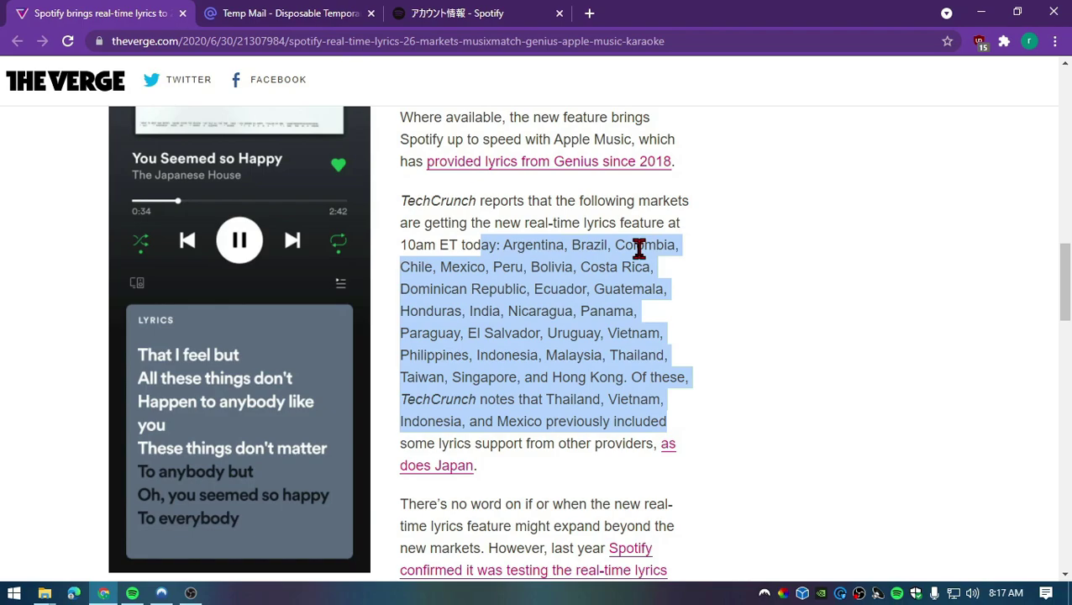
left_click(509, 246)
mouse_move(504, 245)
left_mouse_down()
mouse_move(613, 319)
mouse_move(672, 424)
left_mouse_up()
double_click(588, 398)
left_click(733, 382)
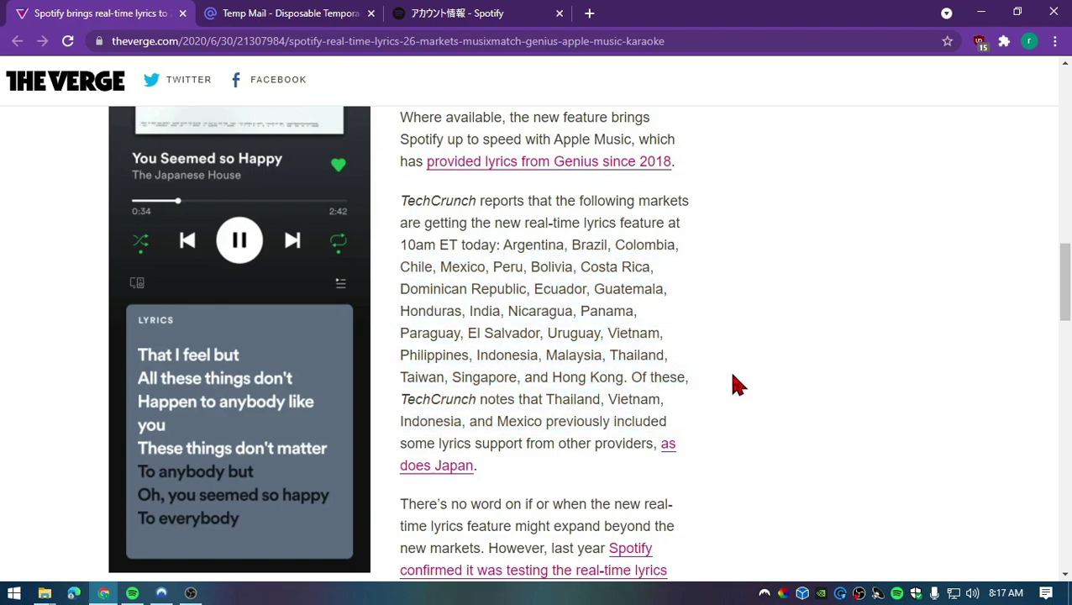
mouse_move(545, 400)
left_mouse_down()
mouse_move(607, 398)
mouse_move(592, 407)
left_mouse_up()
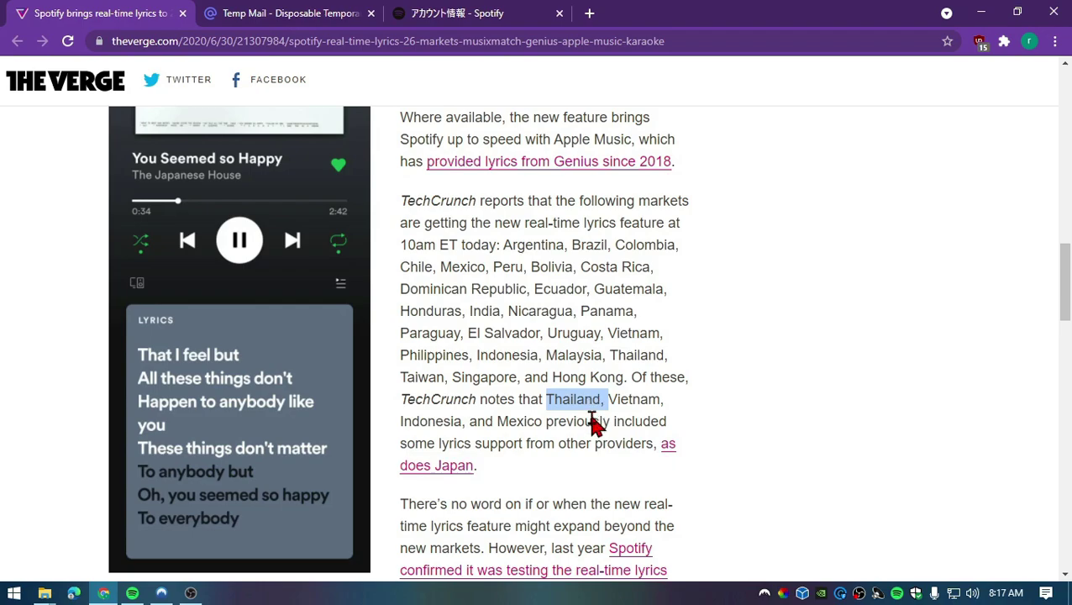
left_click(164, 595)
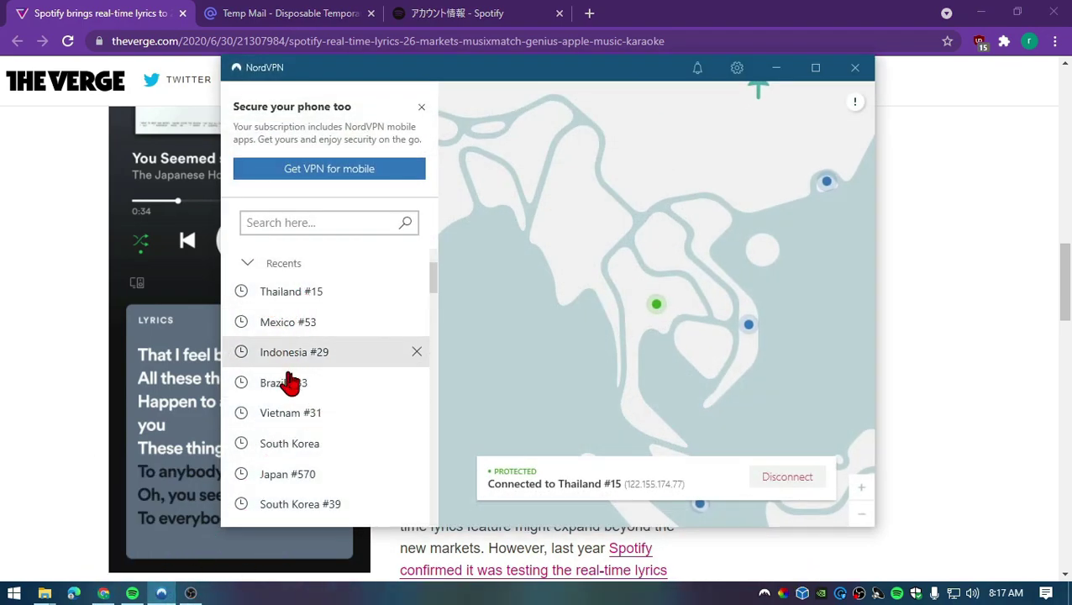
Scroll through NordVPN's recent servers while staying connected to Thailand #15.
scroll(288, 399, "down", 2)
scroll(315, 378, "up", 2)
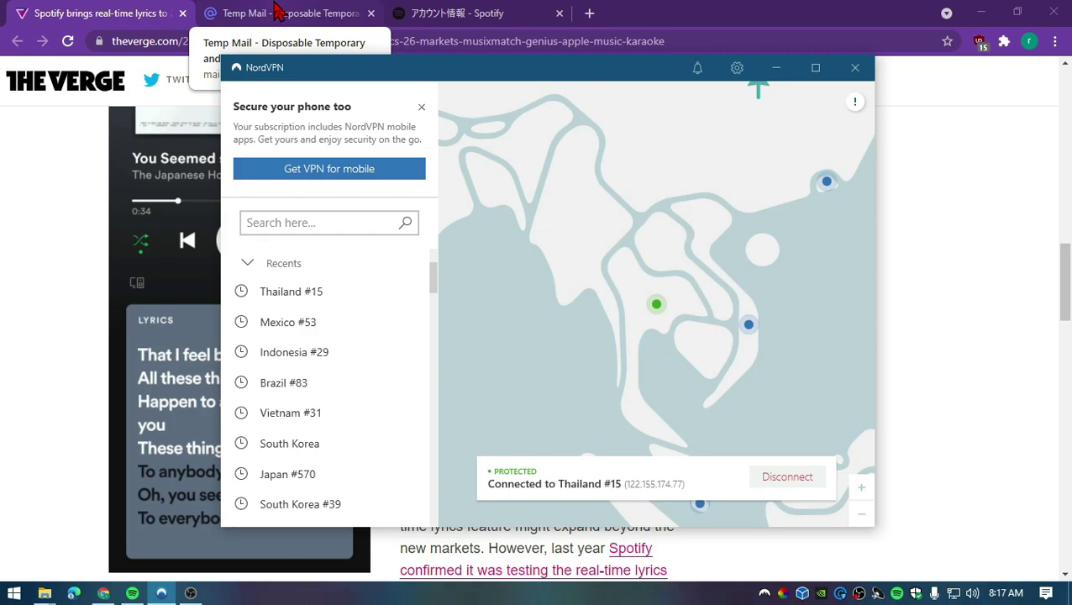
Check the empty Temp Mail inbox, then return to Spotify's Dreams pt. II lyrics.
left_click(273, 12)
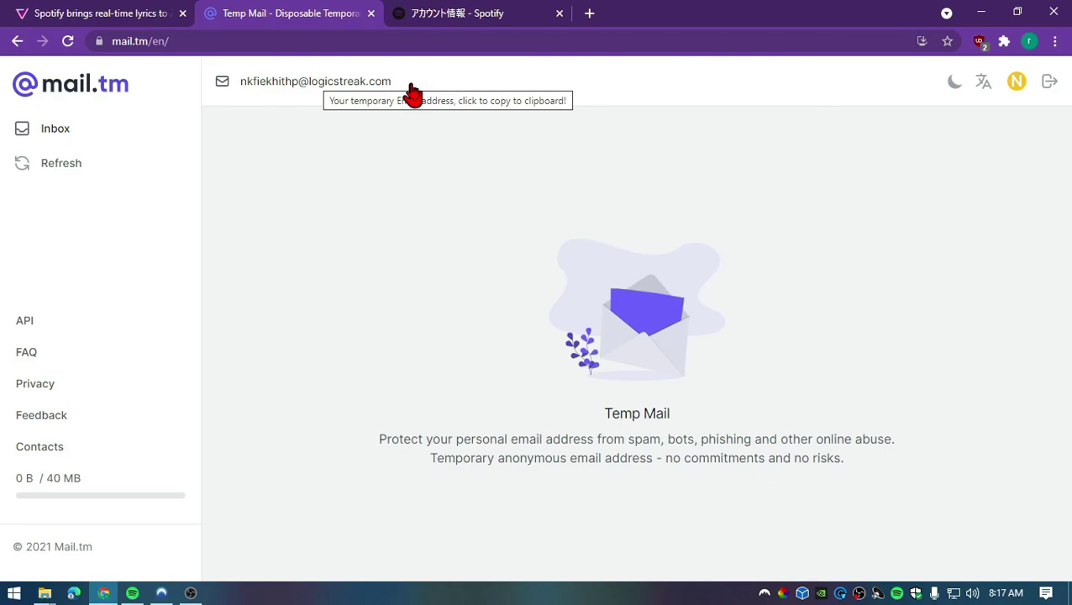
left_click(132, 592)
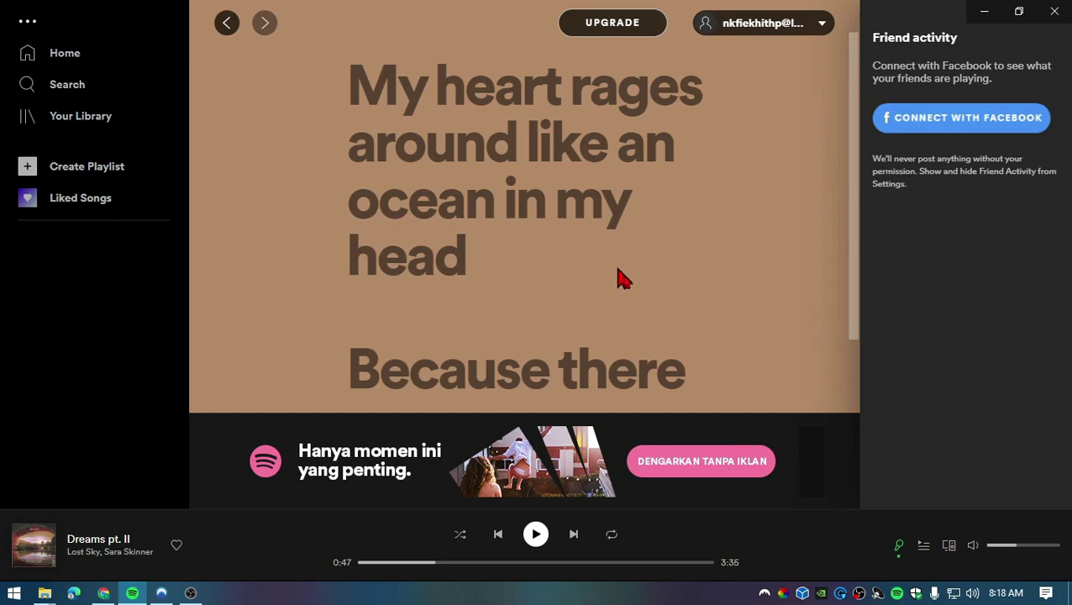
Open the Spotify account menu, then minimize Spotify to reveal the mail.tm inbox.
left_click(764, 23)
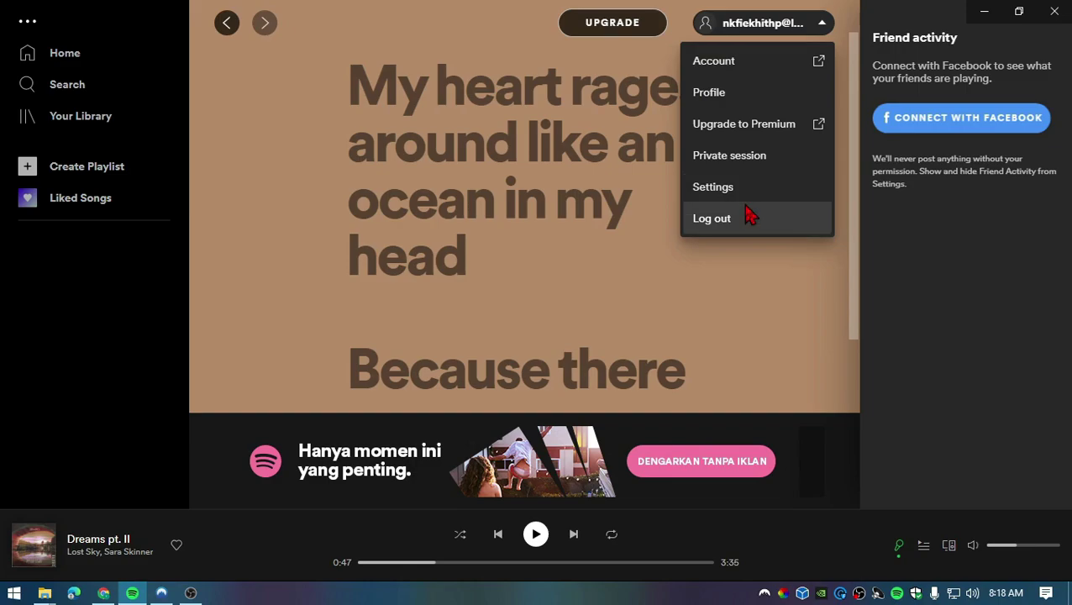
left_click(984, 11)
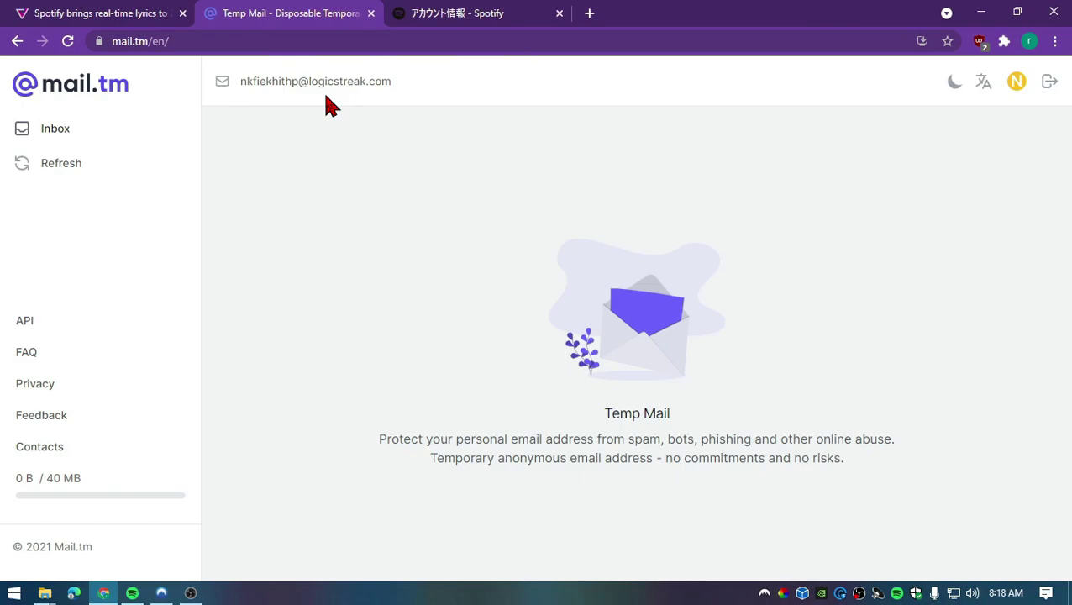
Copy the current mail.tm address, discard it for a new temporary address, and select that.
left_click_drag(442, 90, 232, 102)
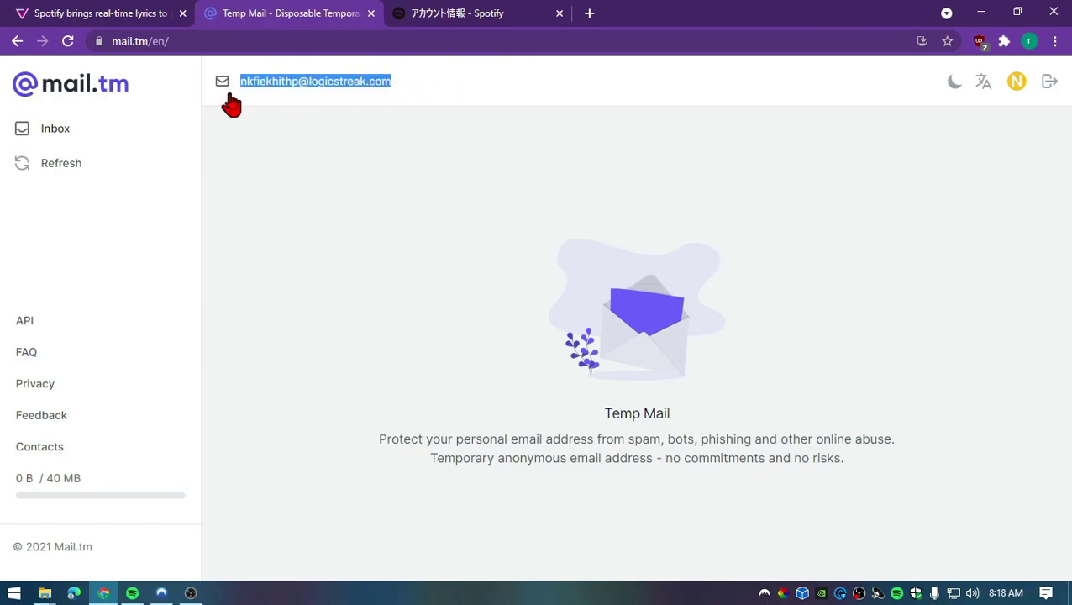
right_click(292, 87)
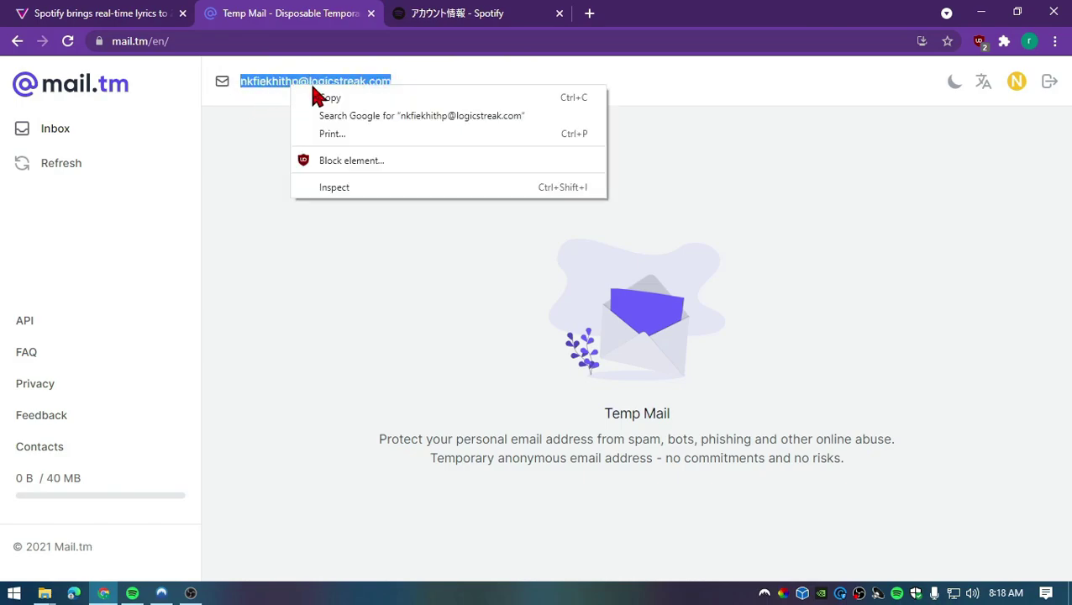
left_click(1047, 87)
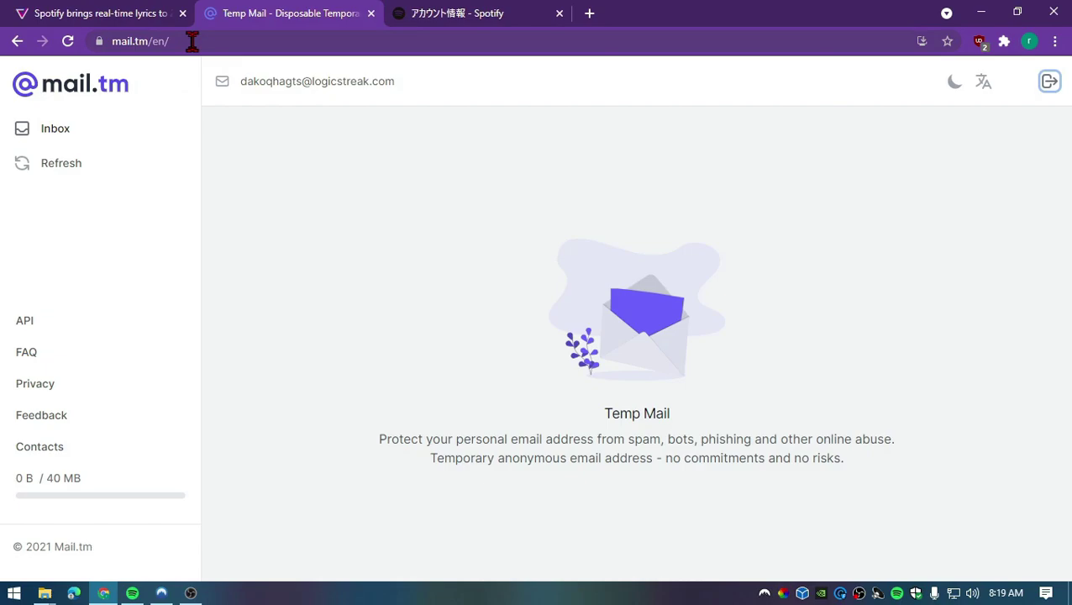
left_click(336, 81)
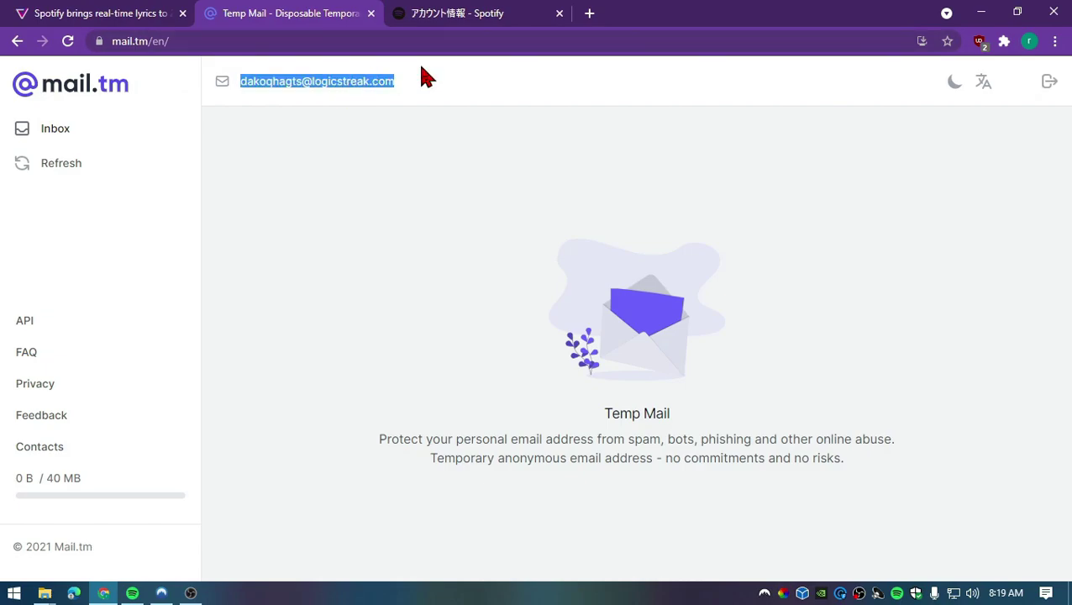
Disconnect NordVPN from Thailand #15.
key("alt+Tab")
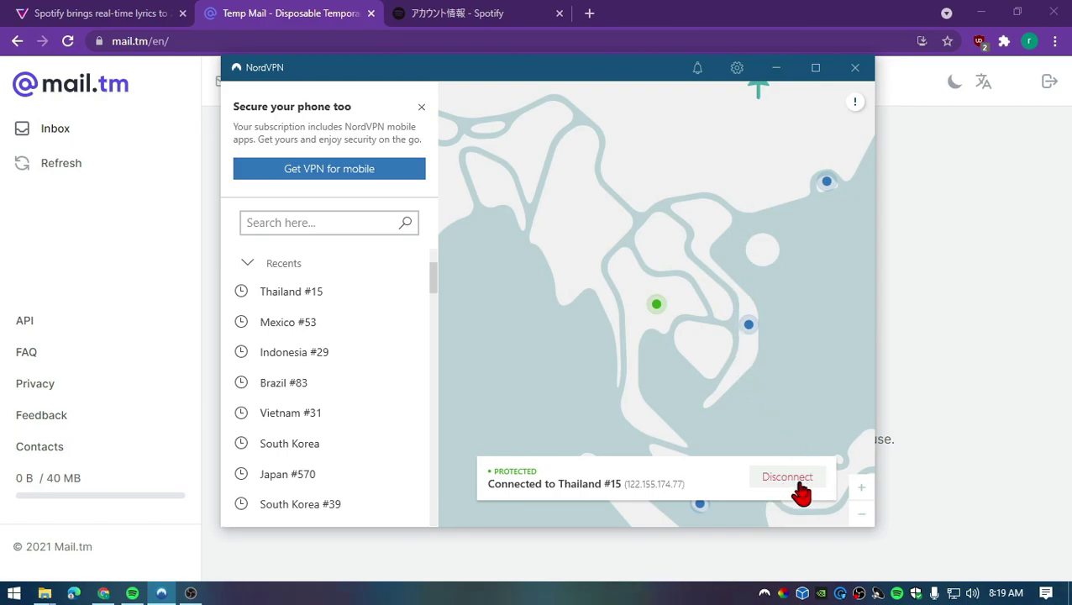
left_click(802, 487)
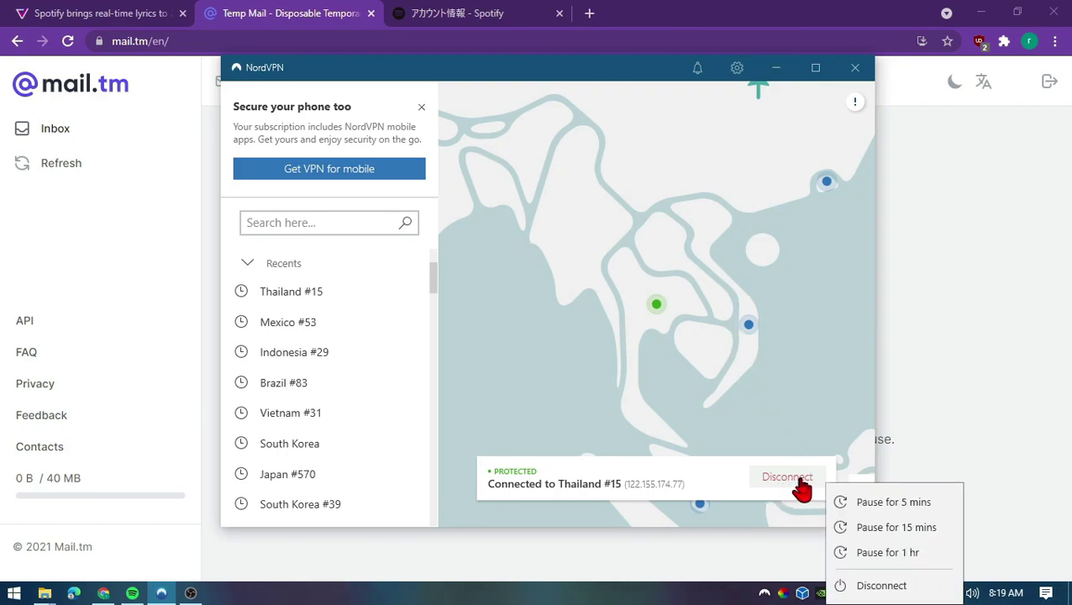
left_click(879, 587)
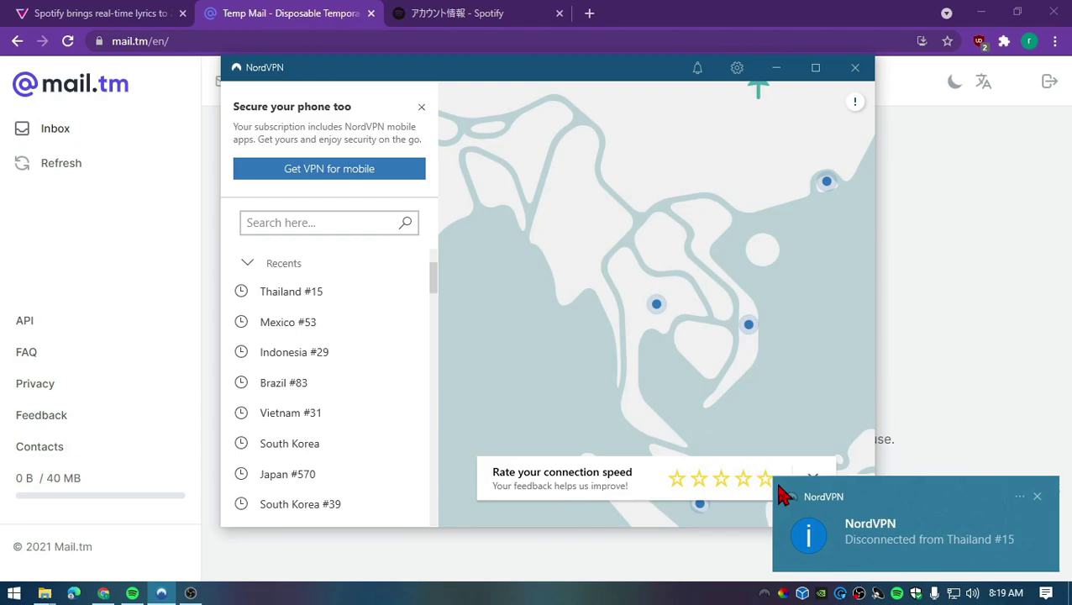
Log out of the current Spotify account and sign in with the other account's email and password.
left_click(132, 592)
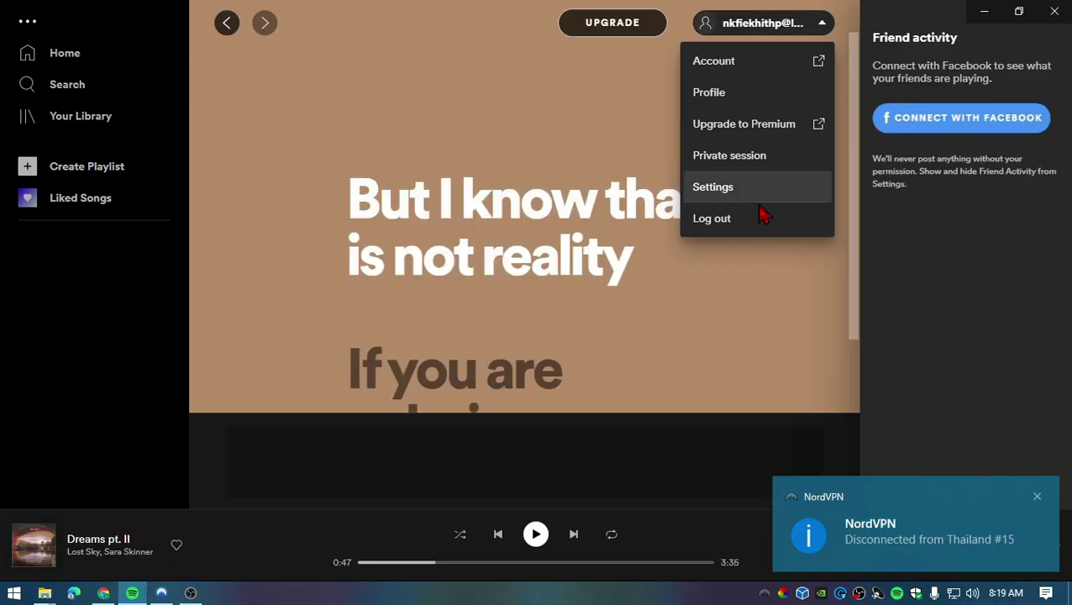
left_click(738, 220)
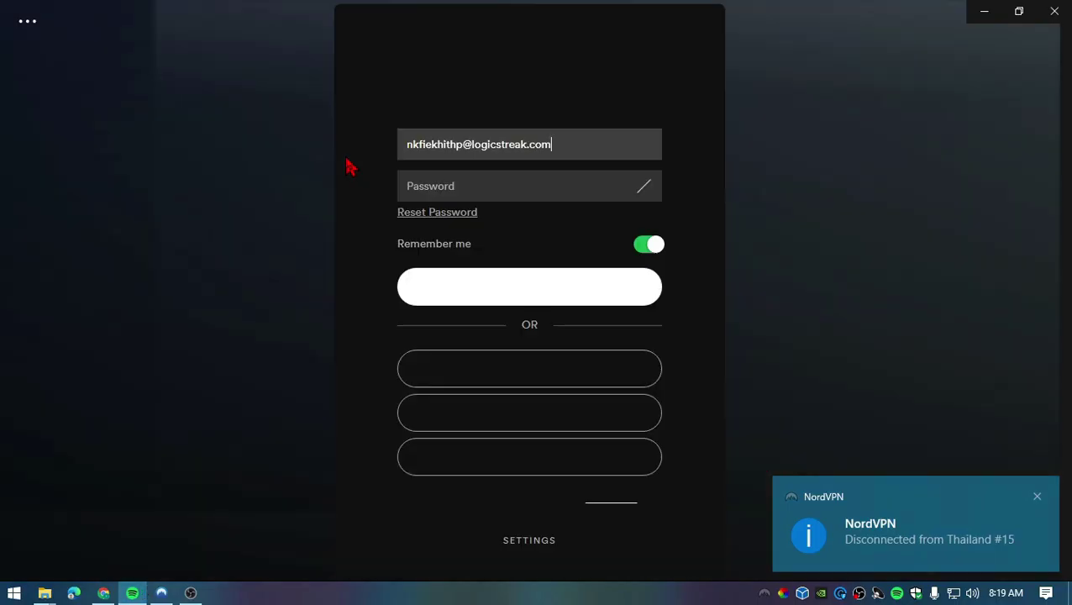
left_click(1037, 497)
left_click_drag(559, 144, 341, 139)
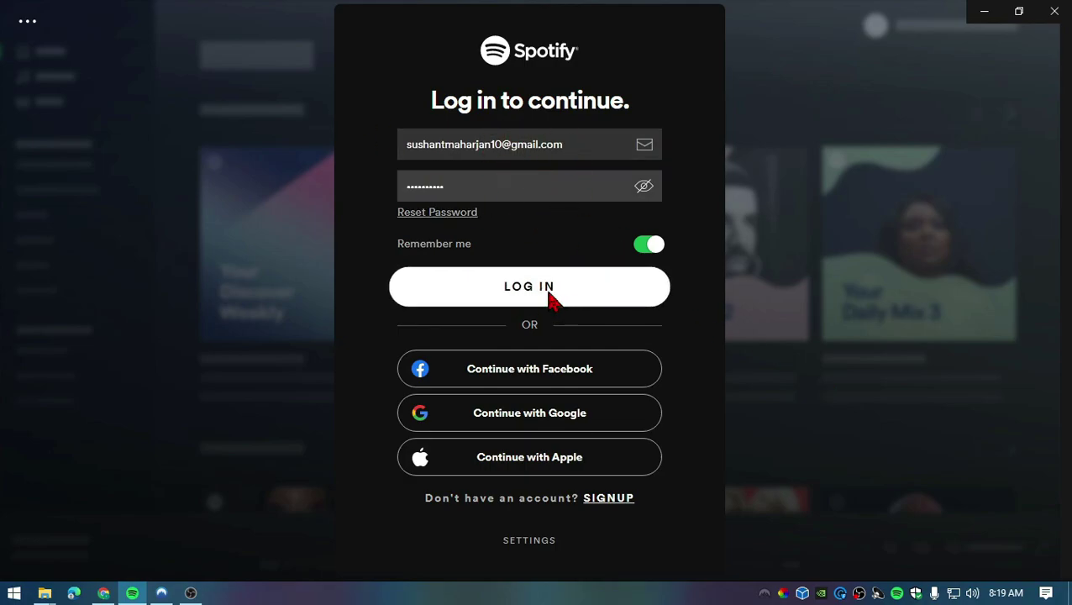
left_click(553, 294)
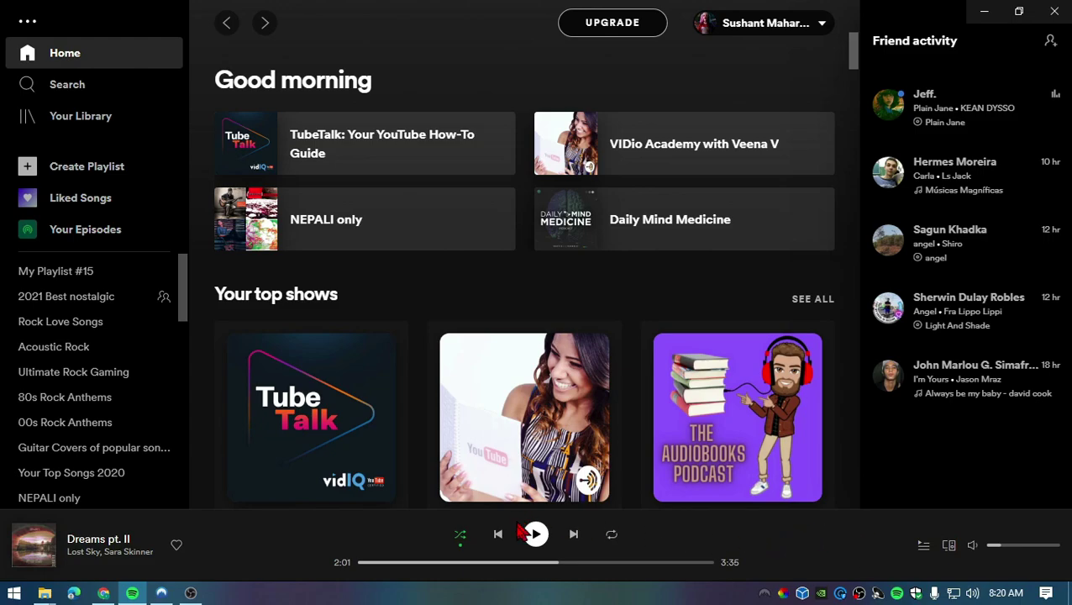
Play Dreams pt. II, skip to 2:42 and back to 0:53, pause, then minimize Spotify and move NordVPN.
left_click(548, 537)
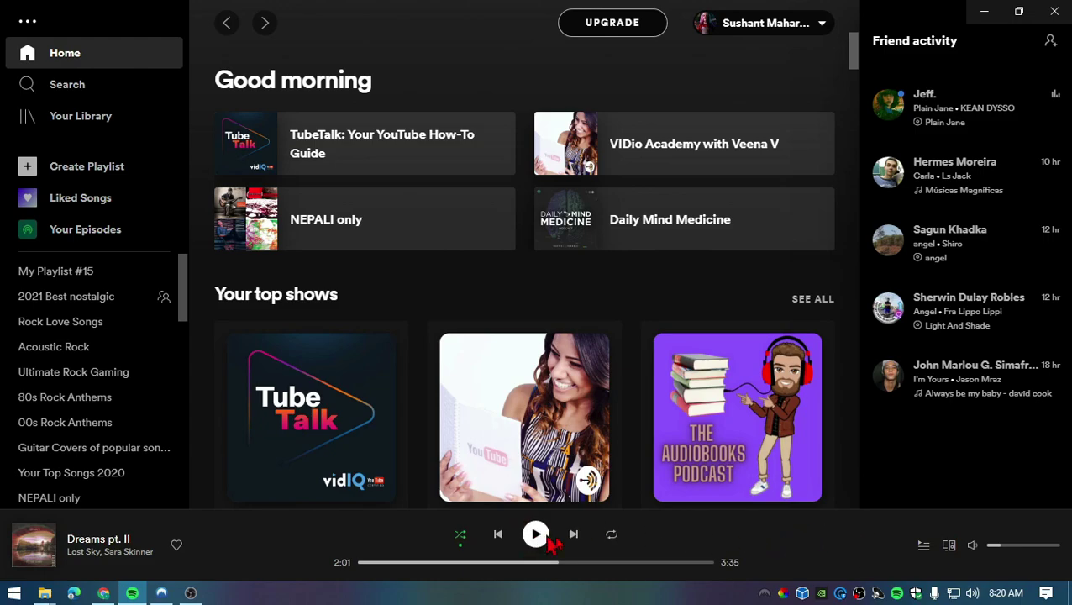
left_click(626, 562)
left_click(445, 562)
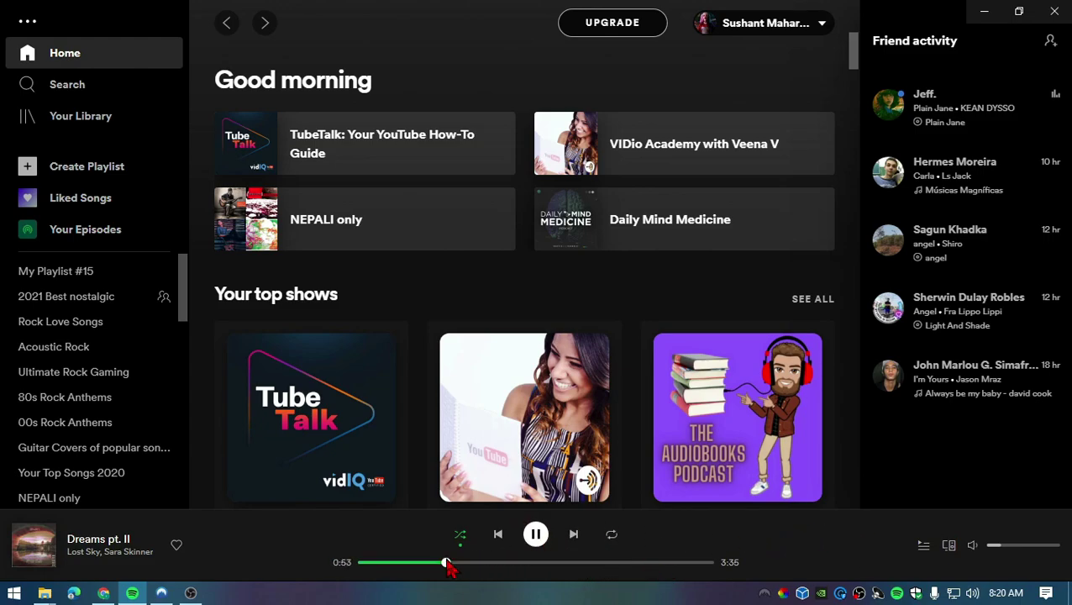
left_click(538, 542)
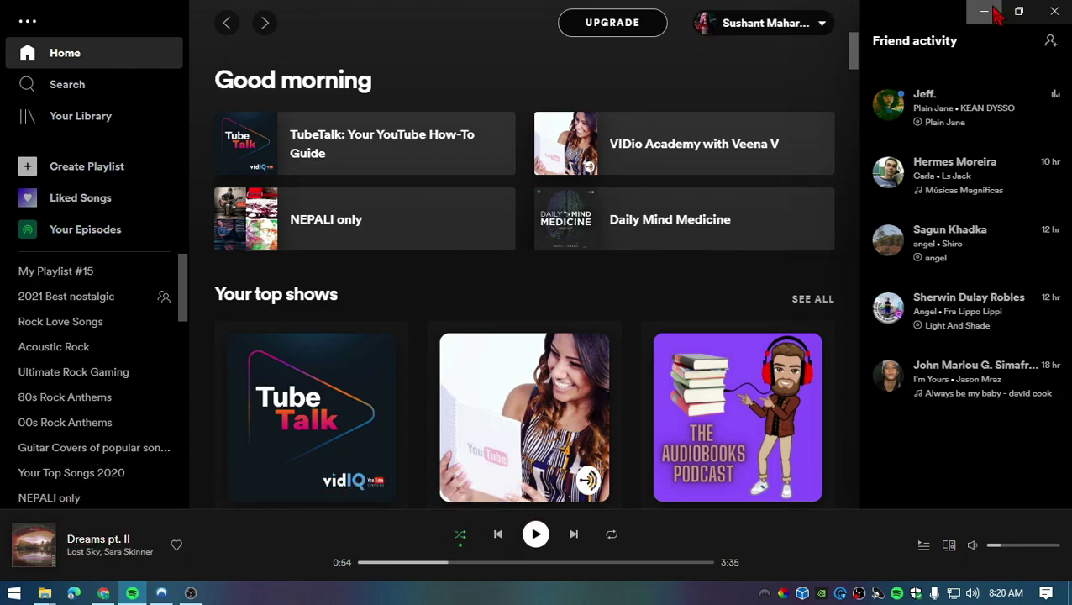
left_click(984, 12)
left_click_drag(474, 76, 507, 81)
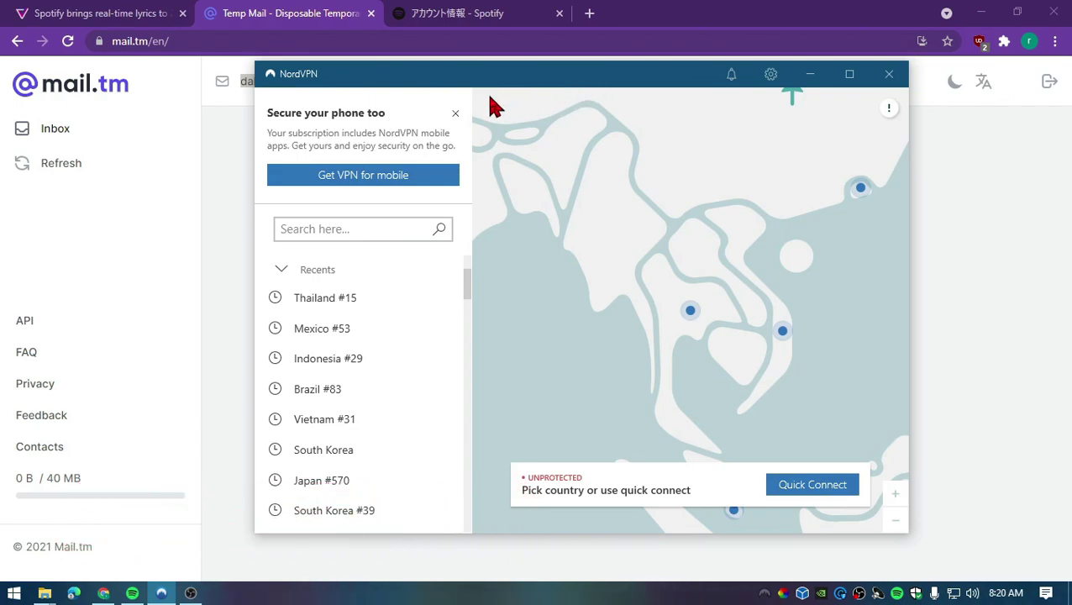
Reposition the NordVPN window and scroll through its server list.
left_click_drag(376, 78, 407, 79)
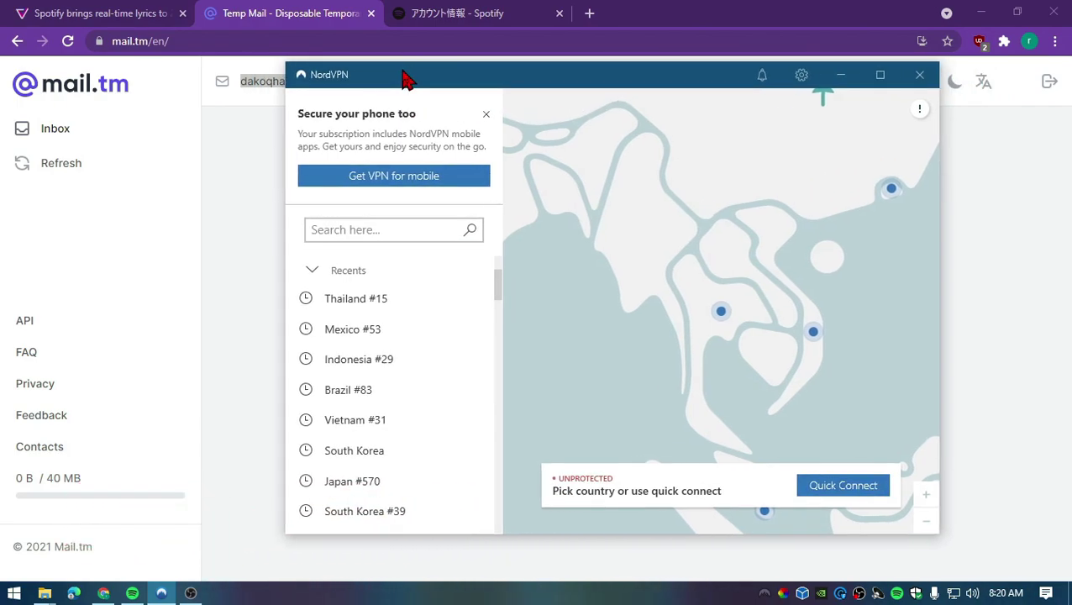
left_click_drag(566, 81, 569, 72)
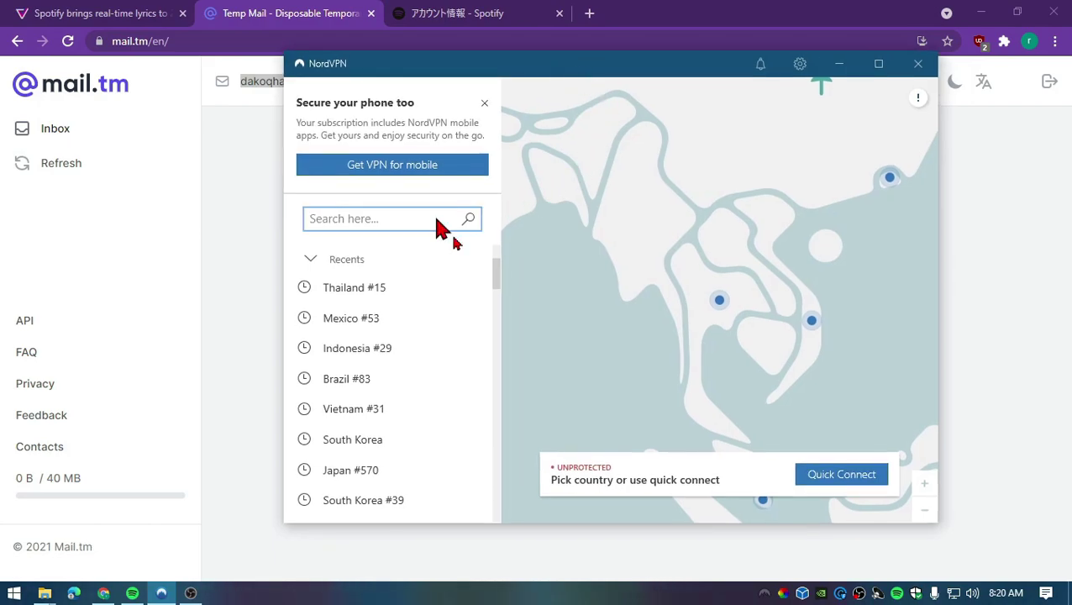
scroll(361, 277, "down", 1)
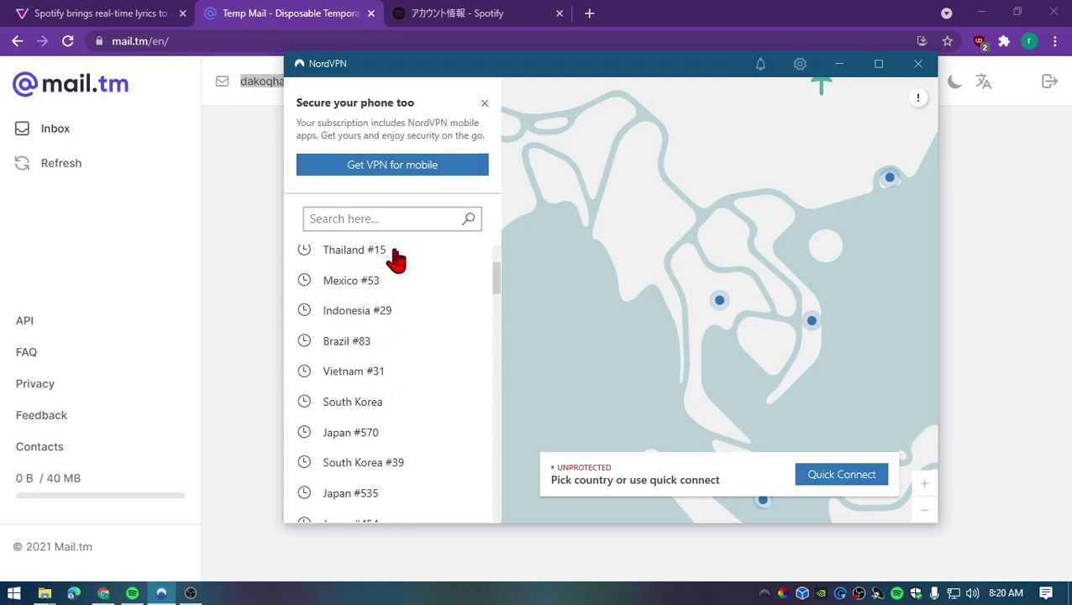
scroll(393, 269, "up", 1)
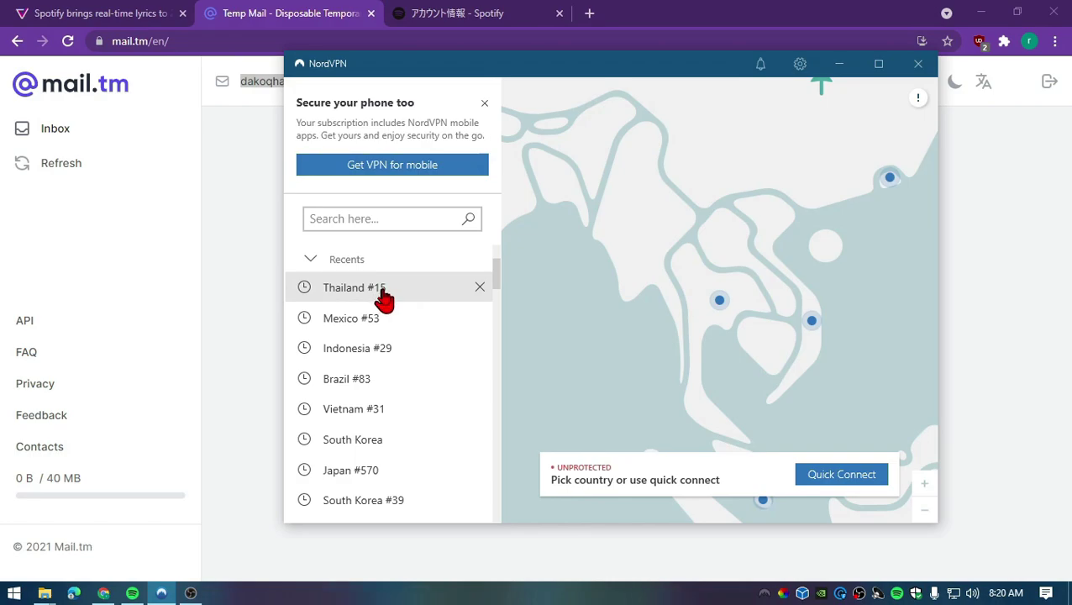
Search for Japan and connect NordVPN to Japan #550, then bring the mail.tm page back.
left_click(376, 220)
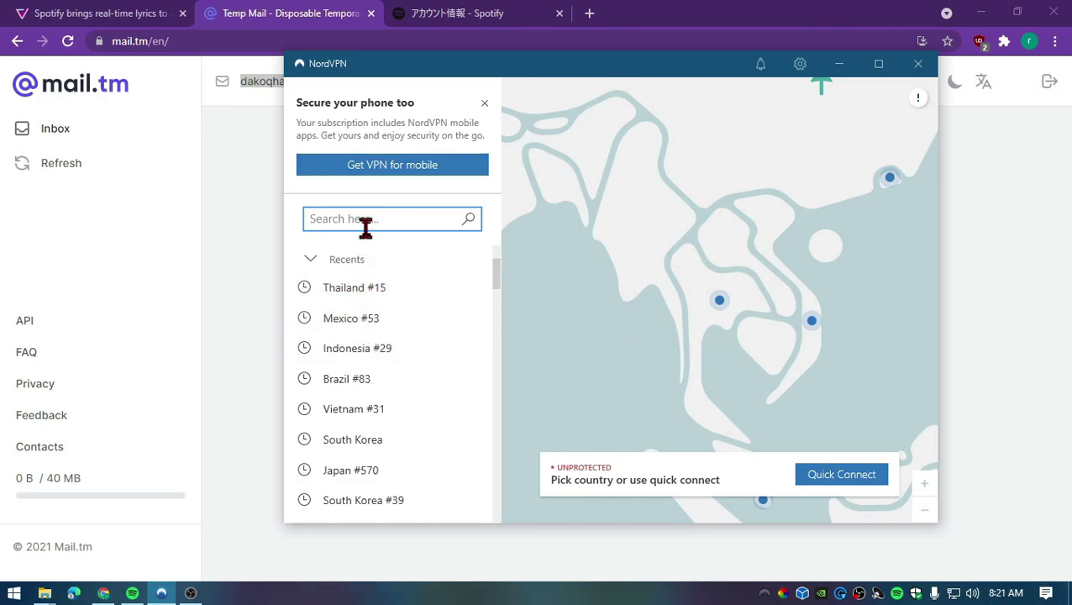
type("japa")
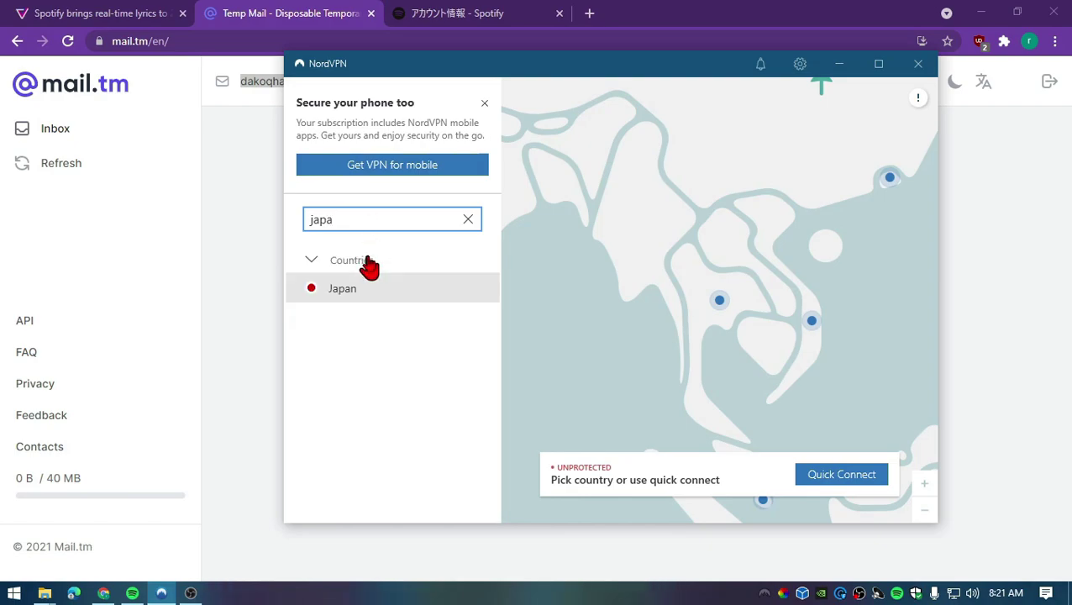
left_click(361, 289)
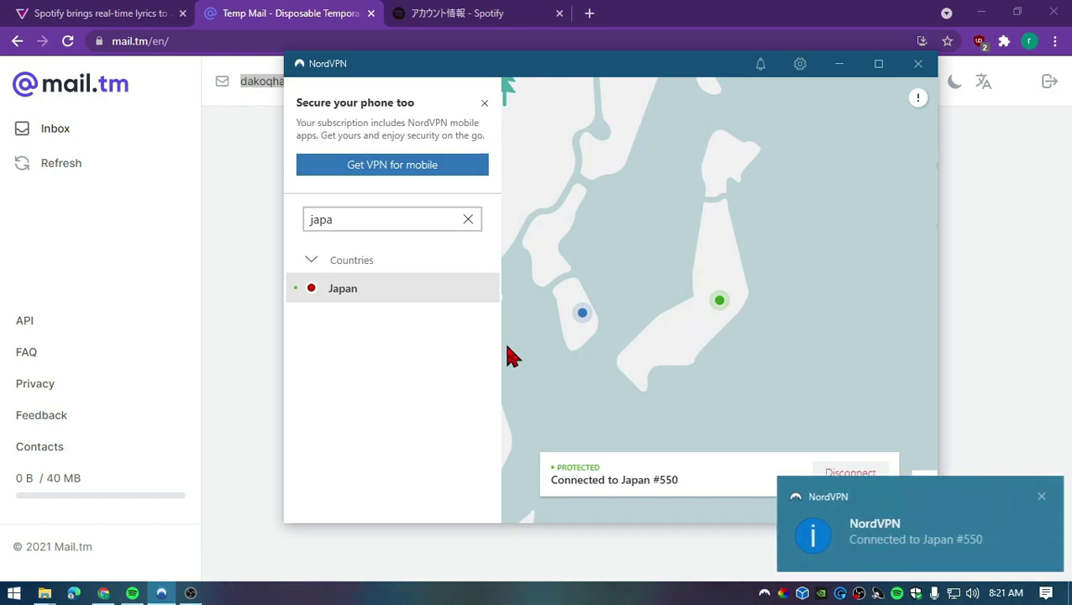
left_click(248, 232)
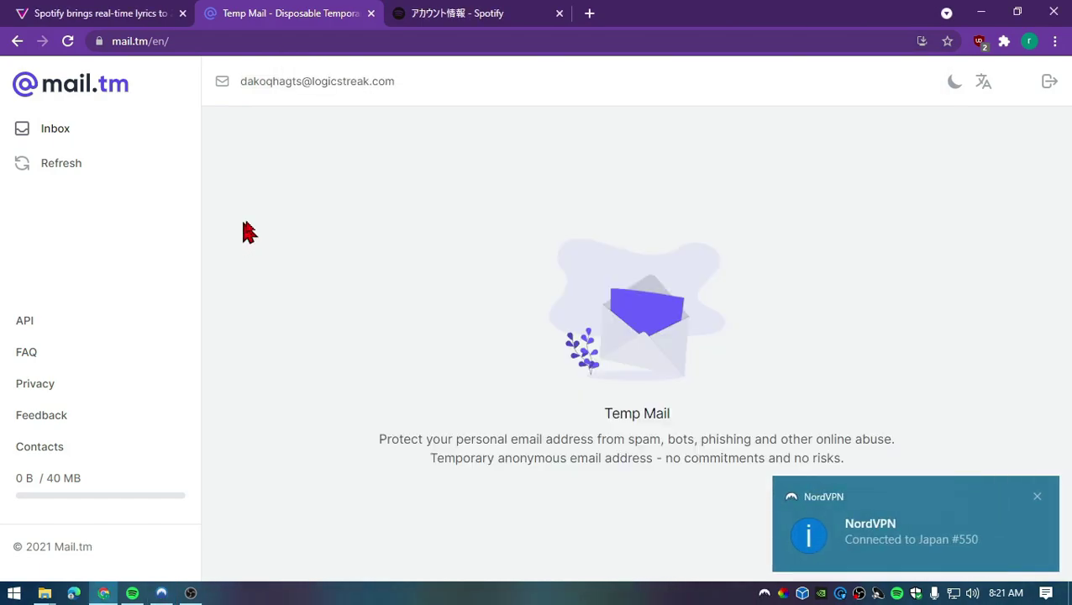
Copy the temporary mail.tm email address.
triple_click(304, 82)
right_click(304, 83)
left_click(361, 87)
Log out of Spotify web and go to the Japanese spotify.com/jp home page, selecting its region path.
left_click(471, 13)
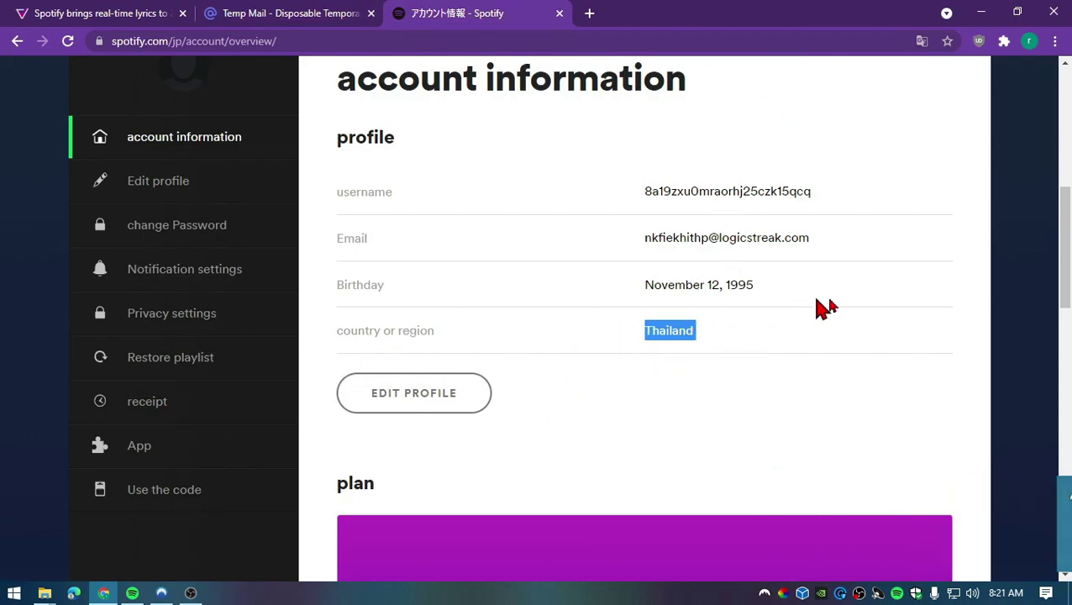
scroll(987, 235, "up", 5)
scroll(903, 136, "up", 2)
left_click(941, 88)
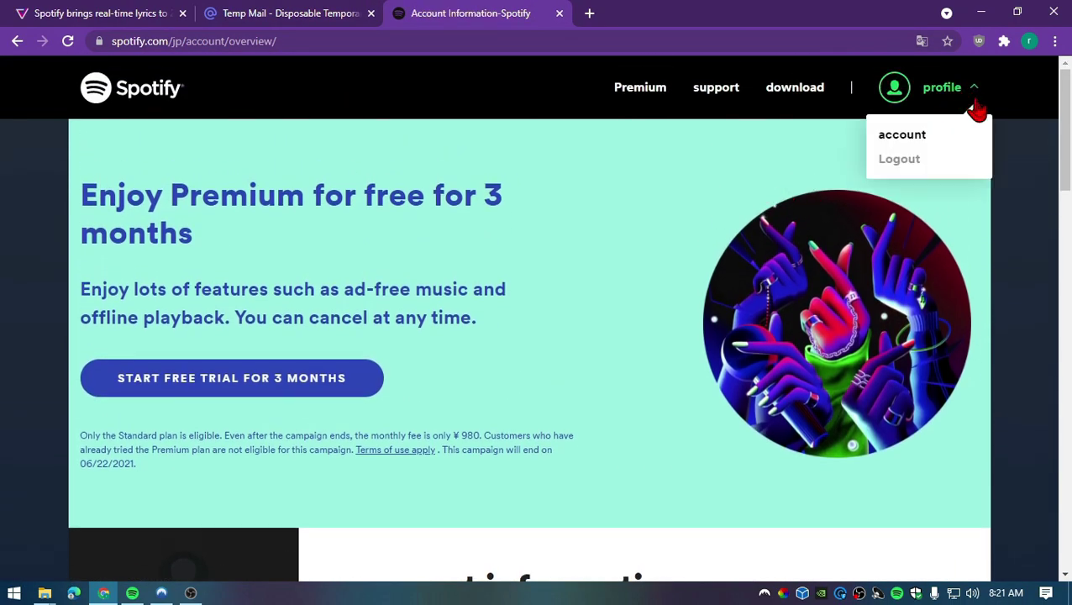
left_click(901, 159)
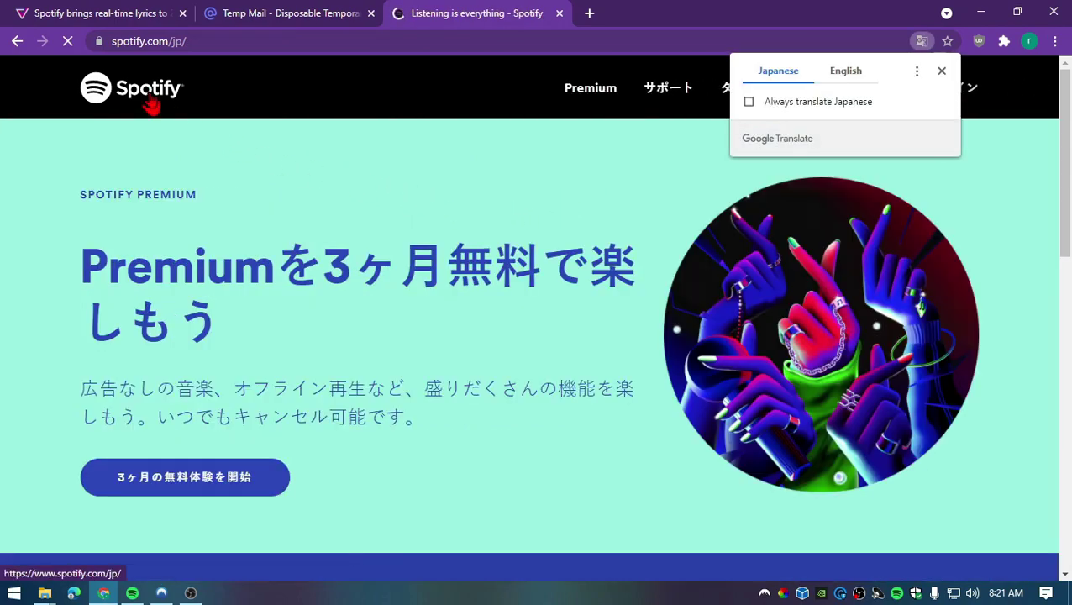
left_click(149, 101)
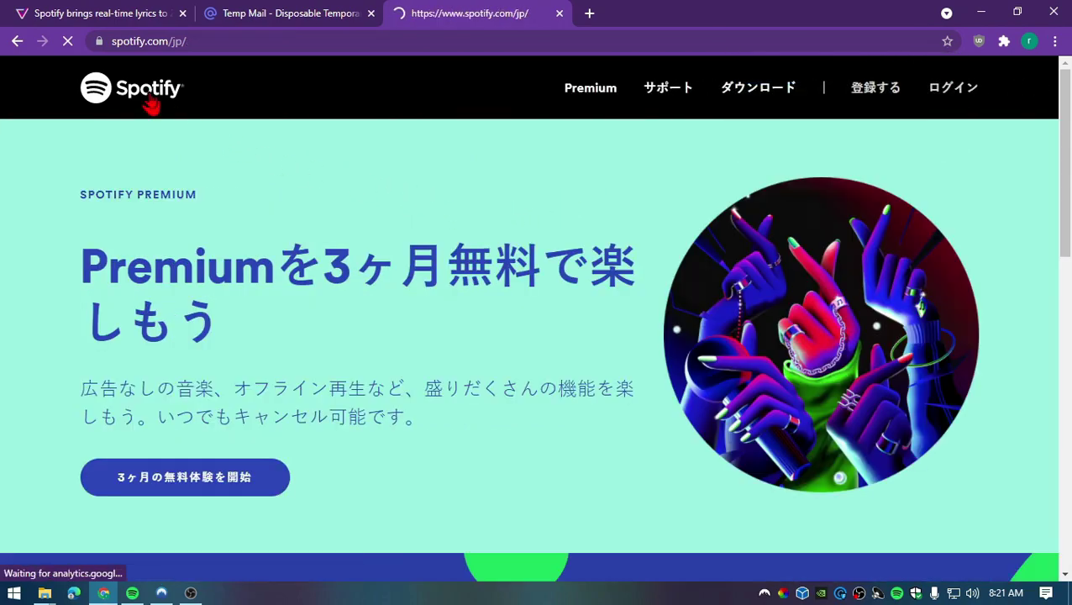
left_click_drag(175, 40, 279, 33)
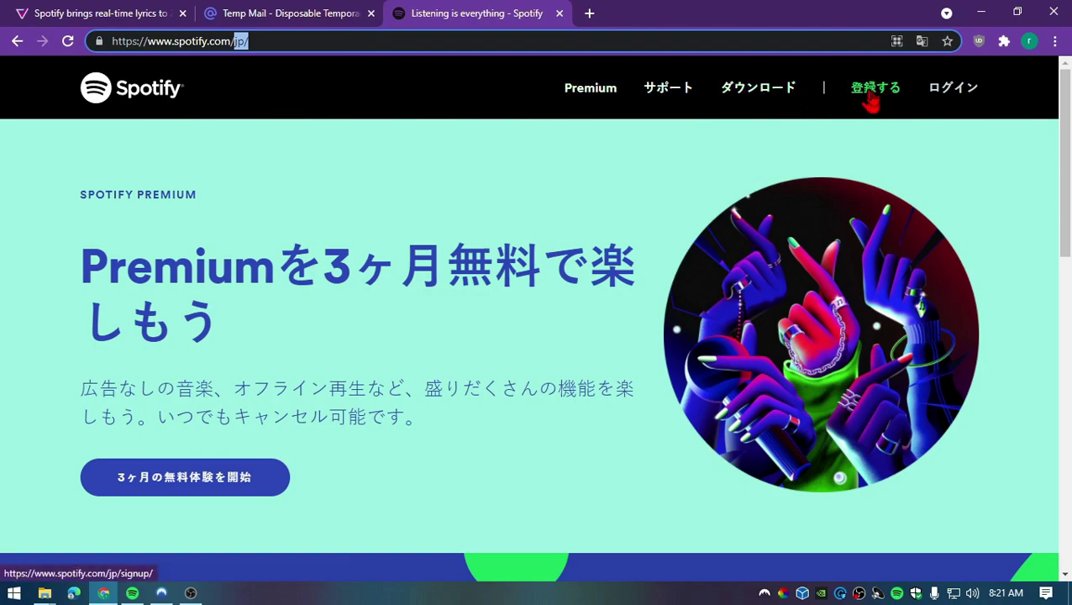
Translate the Japanese Spotify page into English and go to the sign-up page.
left_click(922, 42)
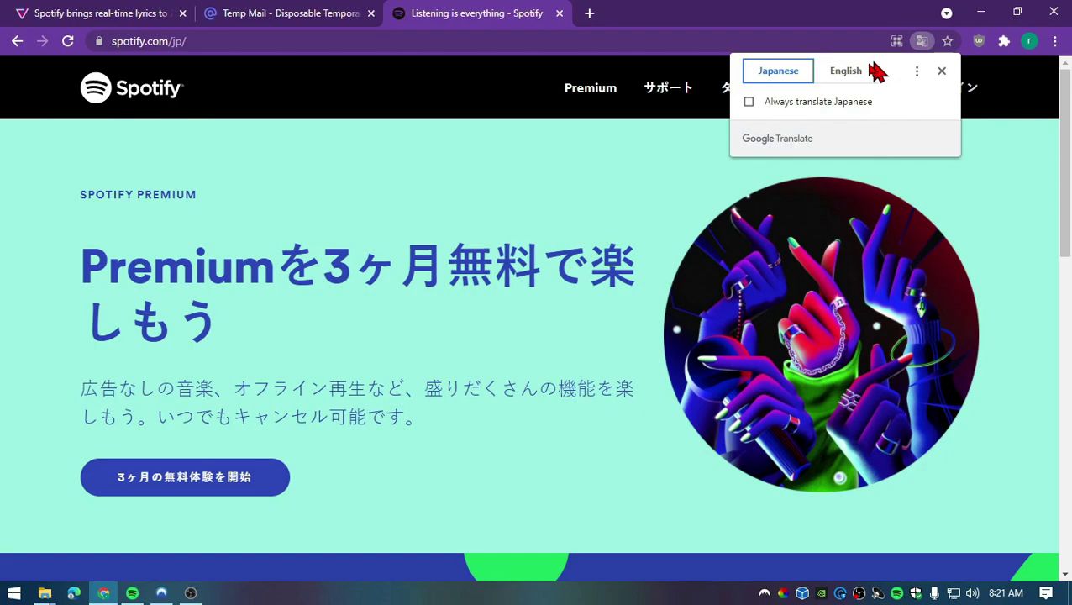
left_click(927, 43)
left_click(927, 46)
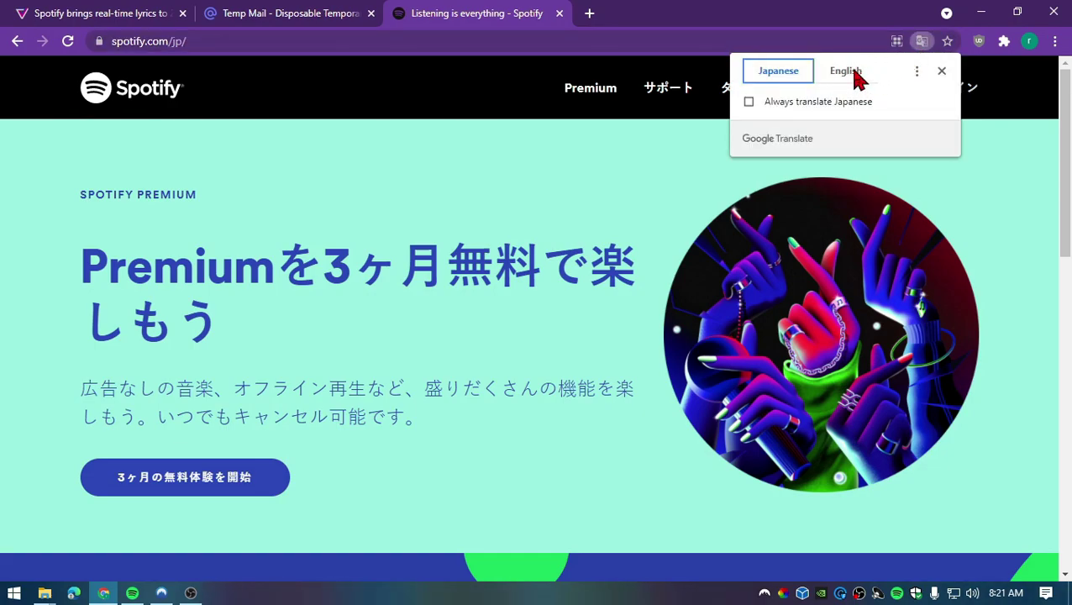
right_click(594, 163)
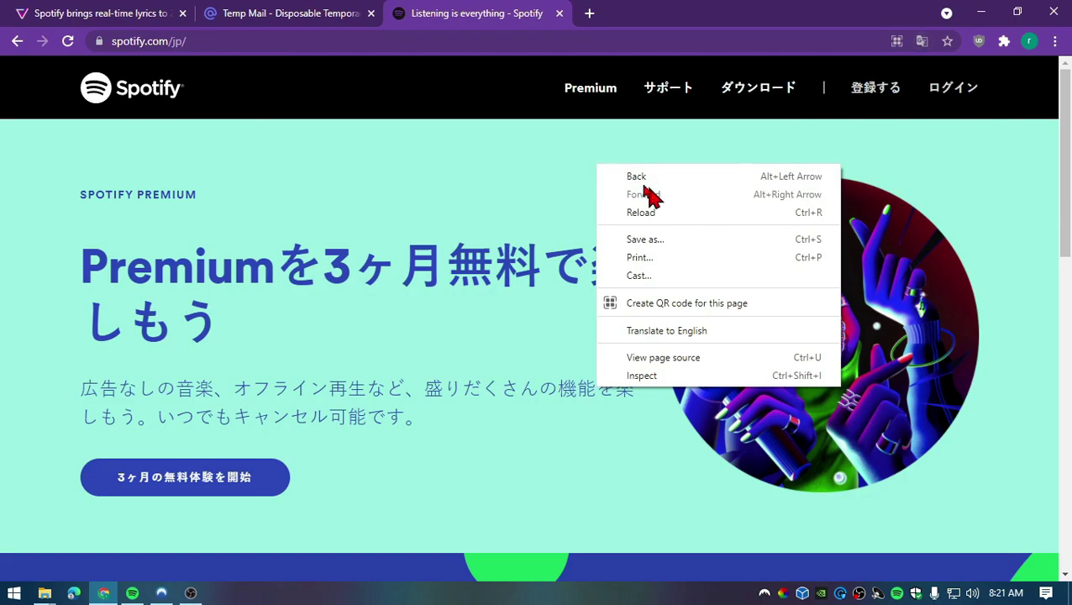
left_click(685, 331)
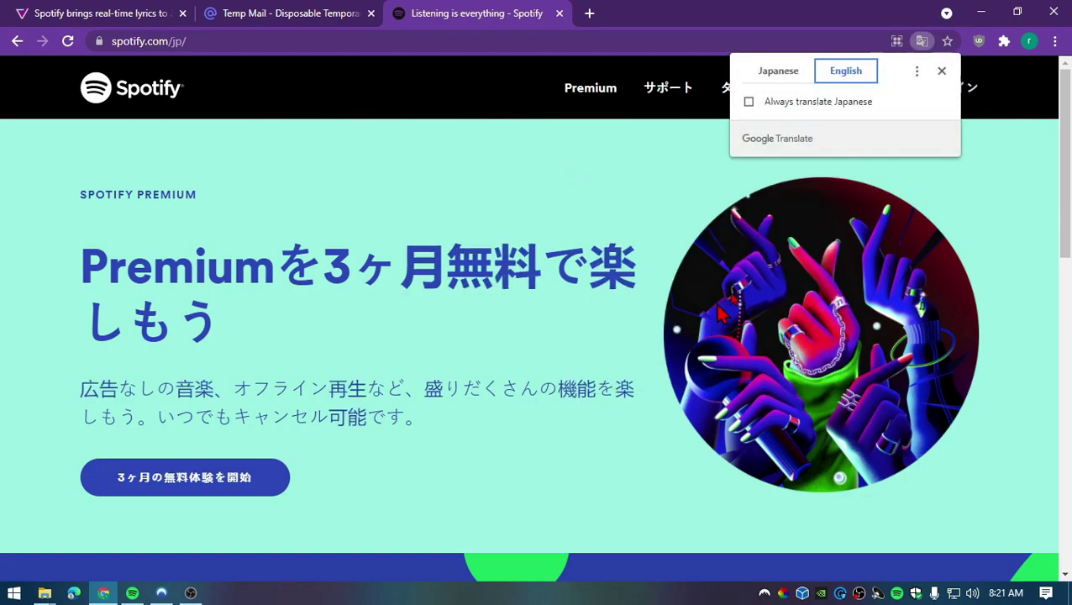
mouse_move(171, 255)
left_mouse_down()
mouse_move(310, 263)
mouse_move(596, 325)
left_mouse_up()
left_click(907, 101)
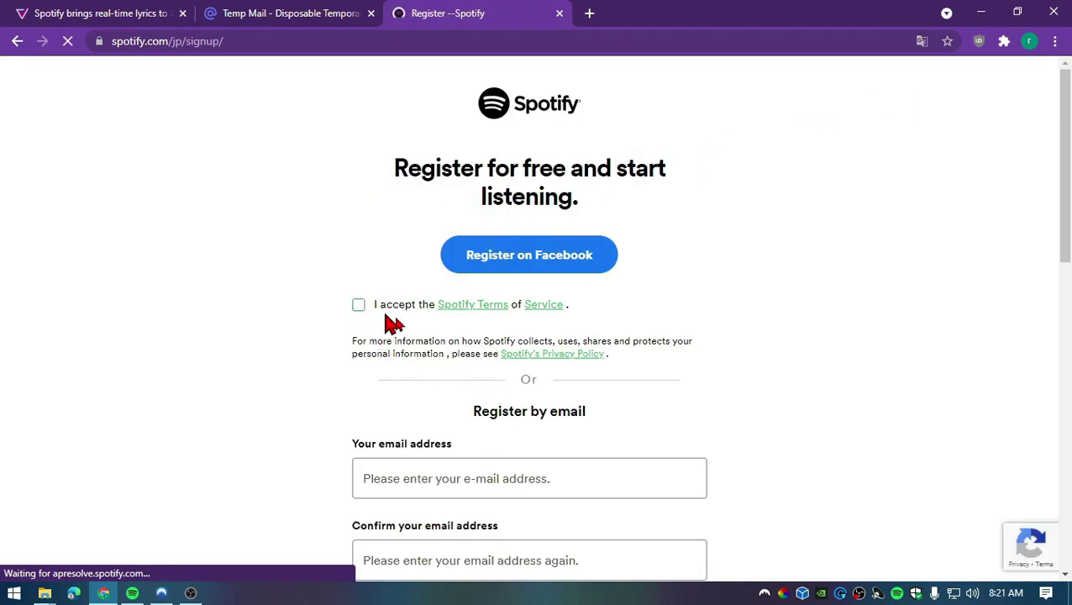
Paste the temporary email address into the email and confirm-email fields.
left_click(361, 308)
scroll(454, 309, "down", 2)
left_click(440, 305)
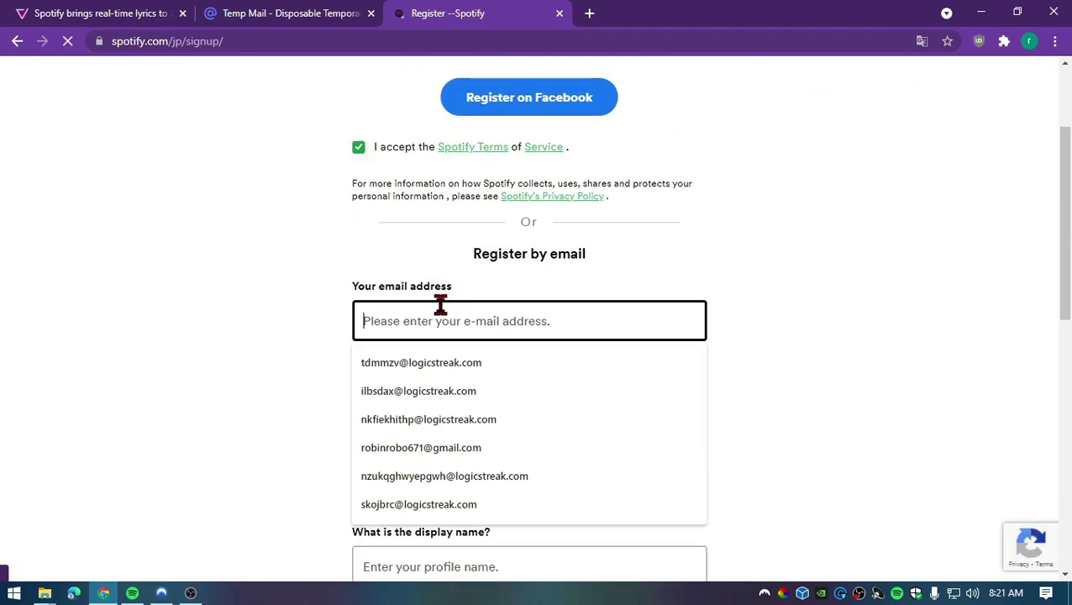
key("ctrl+v")
left_click(290, 16)
left_click(458, 16)
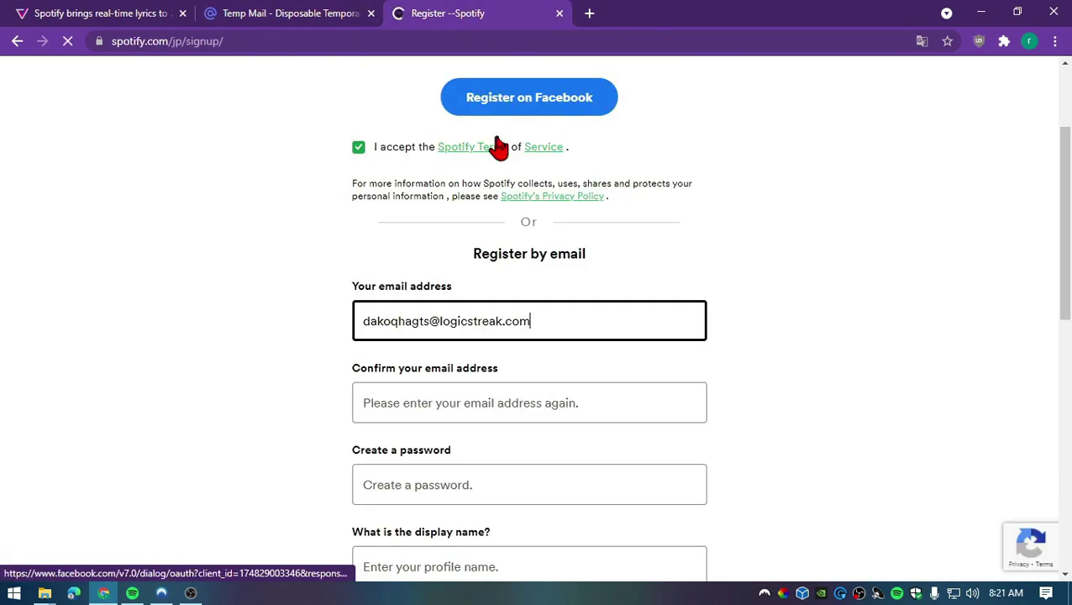
left_click(432, 403)
key("ctrl+v")
Enter the account password and a display name with the email domain removed.
scroll(454, 476, "down", 1)
left_click(471, 420)
key("ctrl+v")
scroll(471, 423, "down", 1)
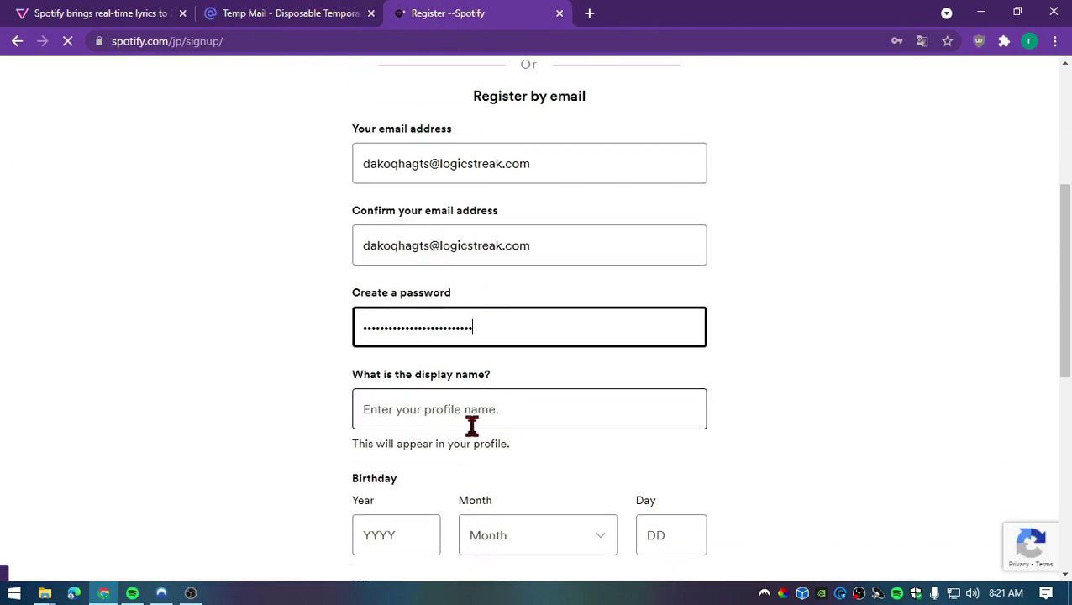
left_click(471, 426)
key("ctrl+v")
scroll(443, 476, "down", 2)
left_click(402, 376)
left_click_drag(425, 253, 694, 249)
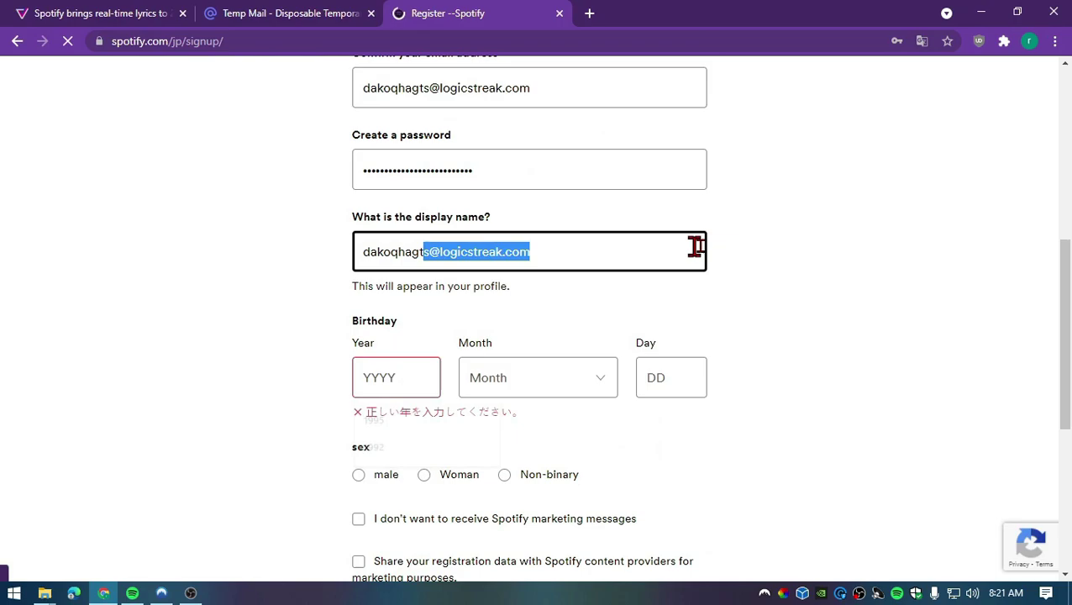
key("BackSpace")
left_click(408, 385)
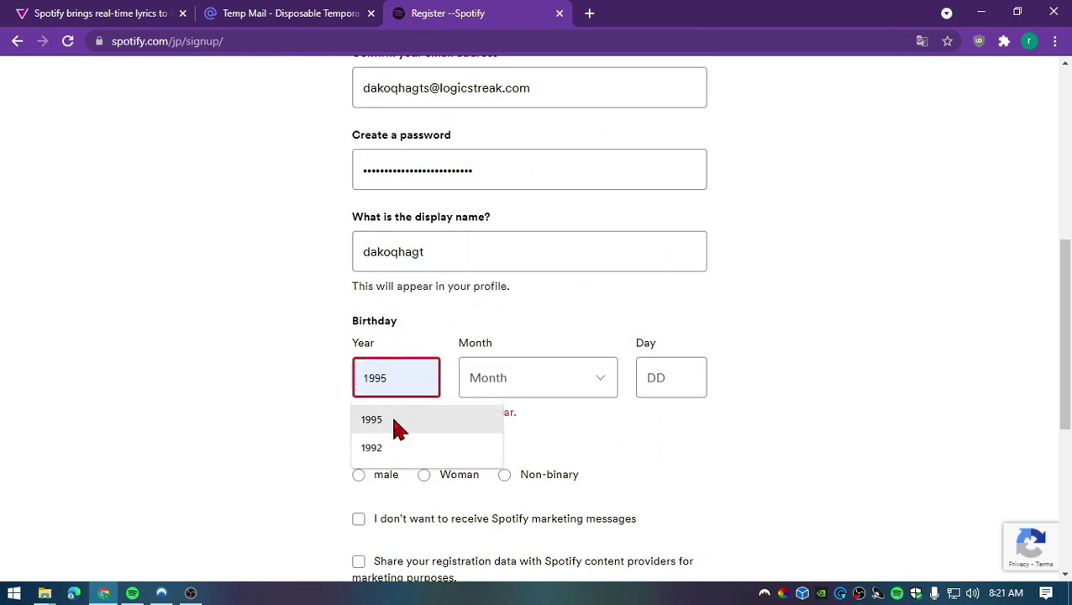
left_click(387, 418)
left_click(569, 379)
left_click(504, 333)
left_click(668, 382)
left_click(679, 416)
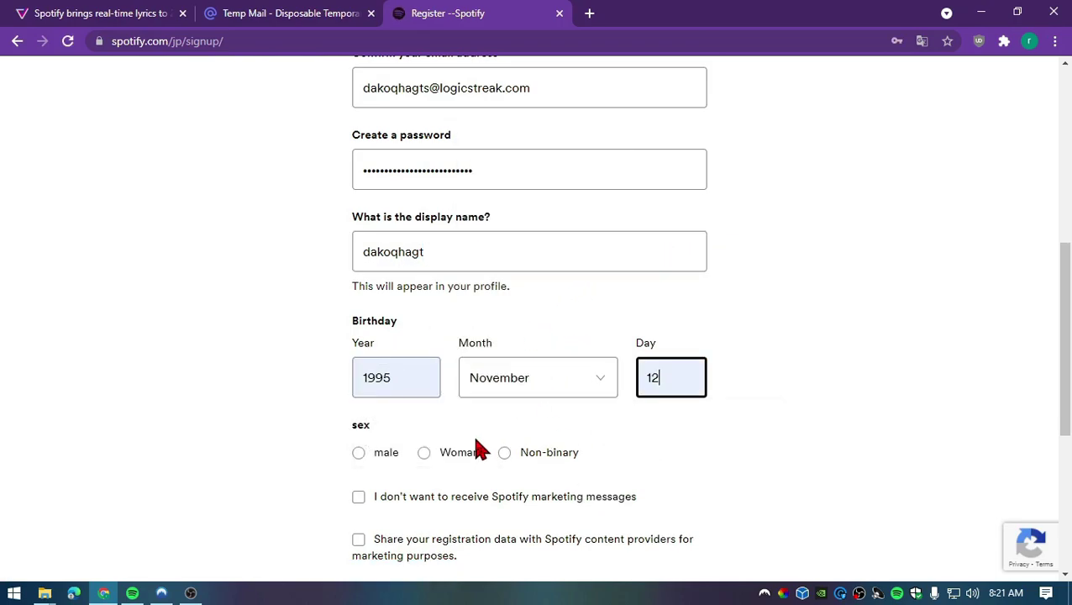
left_click(388, 454)
Tick the marketing opt-out, data-sharing and Terms of Service checkboxes.
scroll(426, 448, "down", 2)
left_click(378, 341)
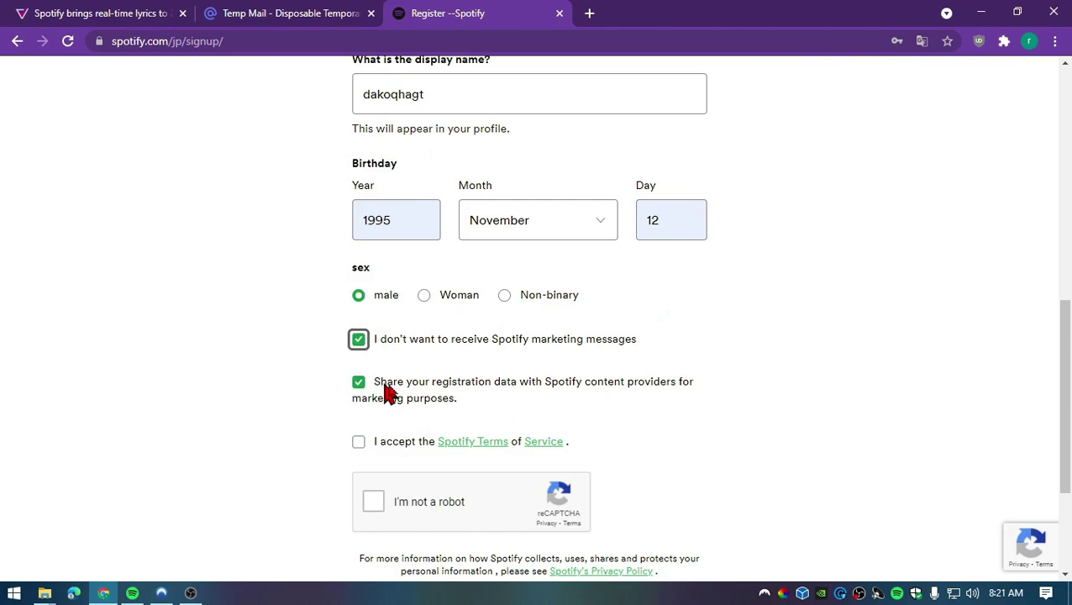
left_click(385, 384)
left_click(358, 441)
scroll(420, 458, "down", 2)
Pass the reCAPTCHA by selecting the three chimney images.
left_click(378, 352)
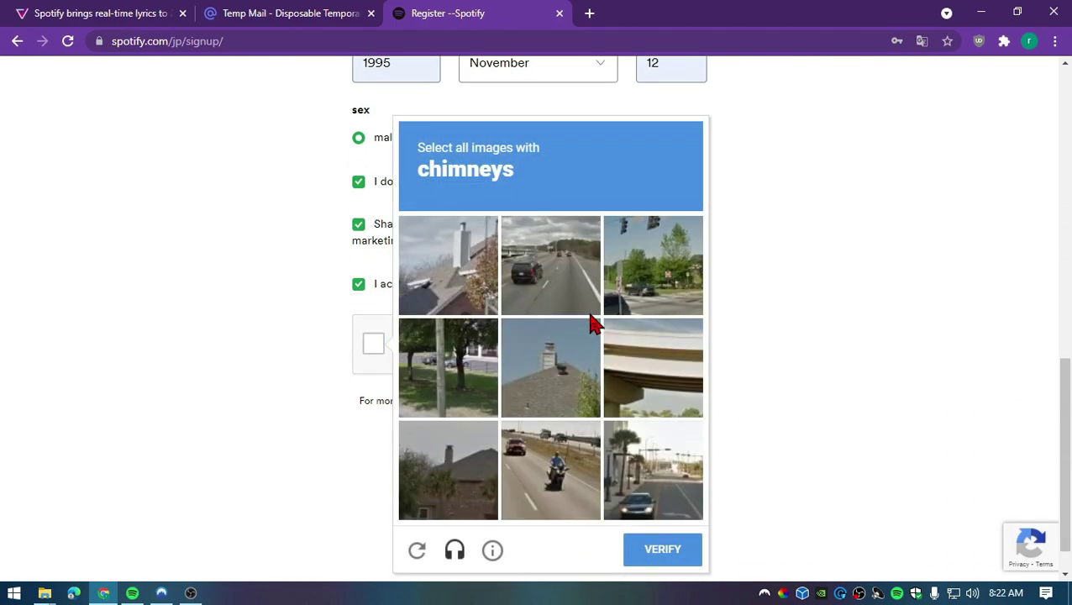
left_click(464, 278)
left_click(573, 364)
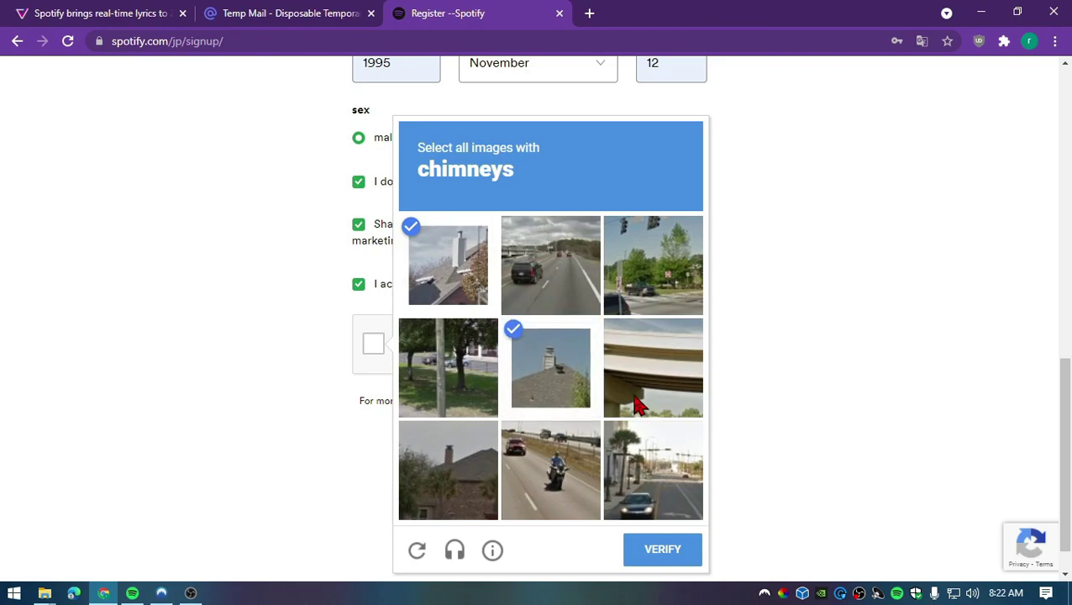
left_click(433, 473)
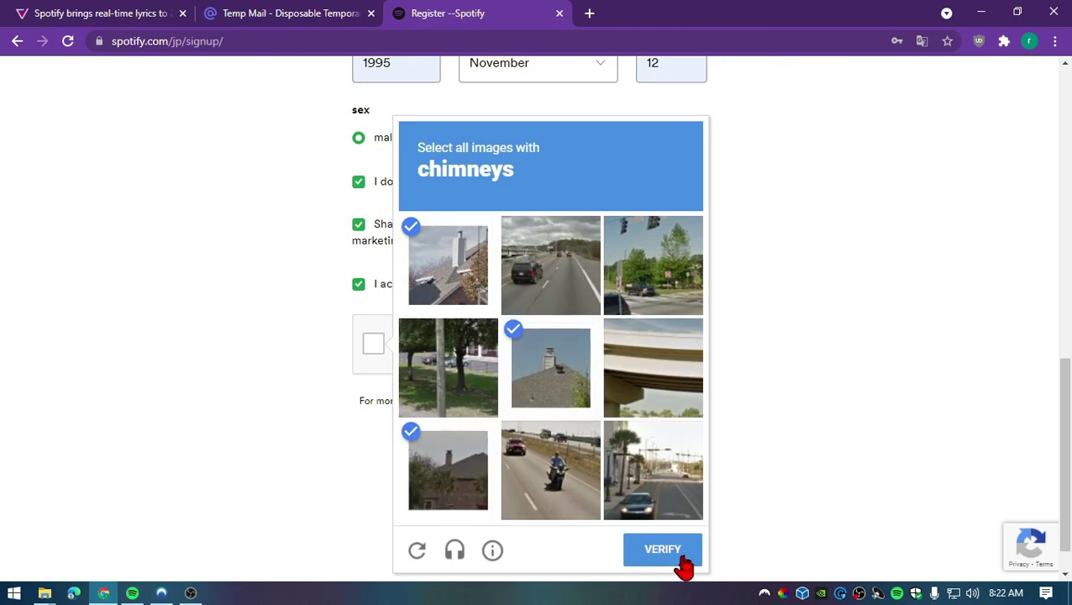
left_click(681, 564)
Submit the completed registration form.
left_click(539, 454)
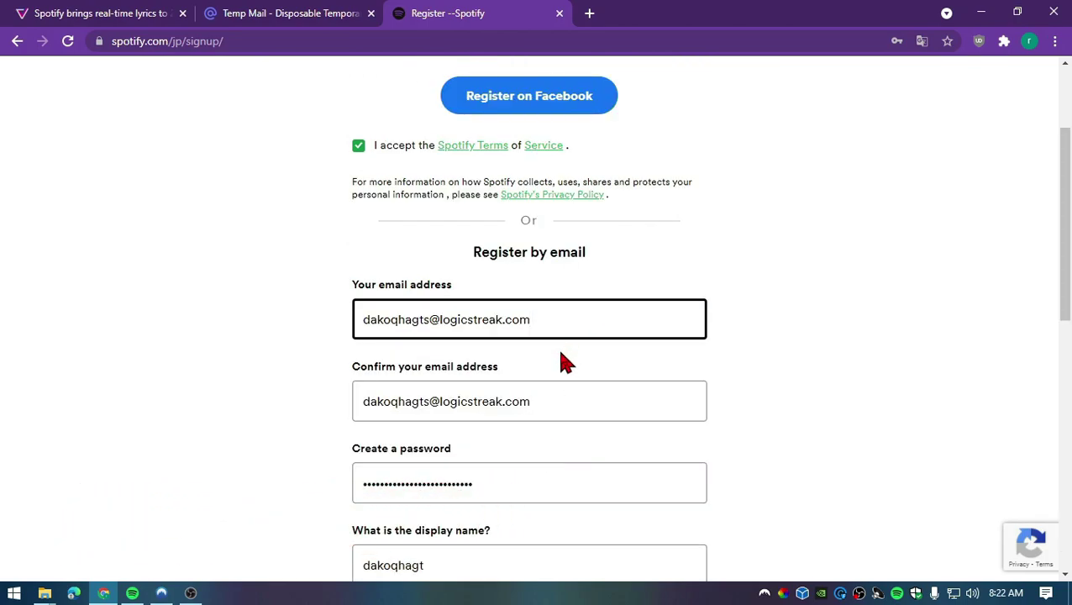
scroll(754, 339, "down", 3)
scroll(751, 336, "down", 5)
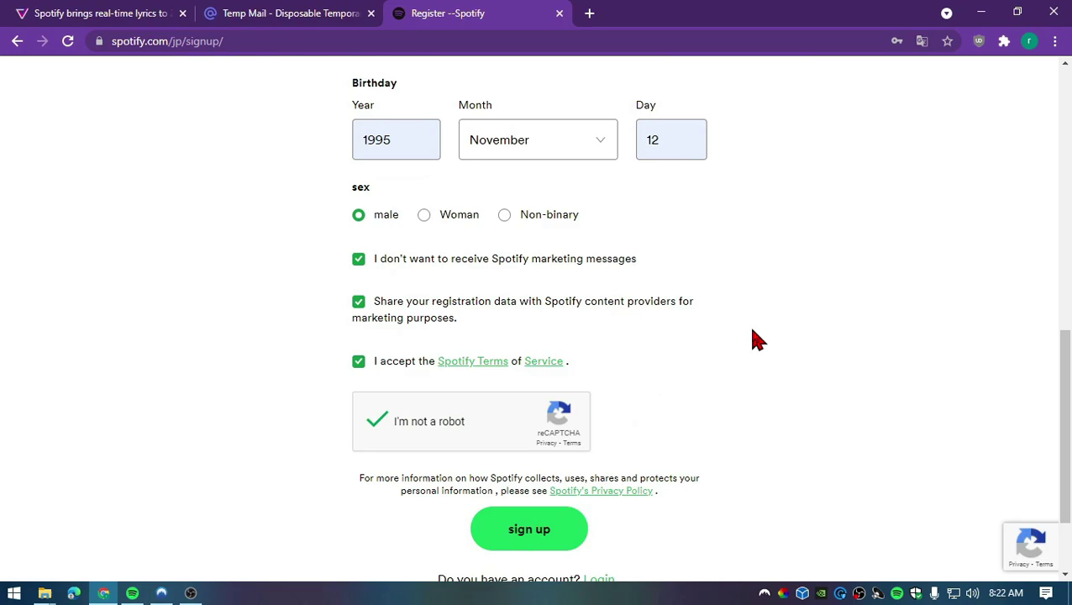
left_click(527, 418)
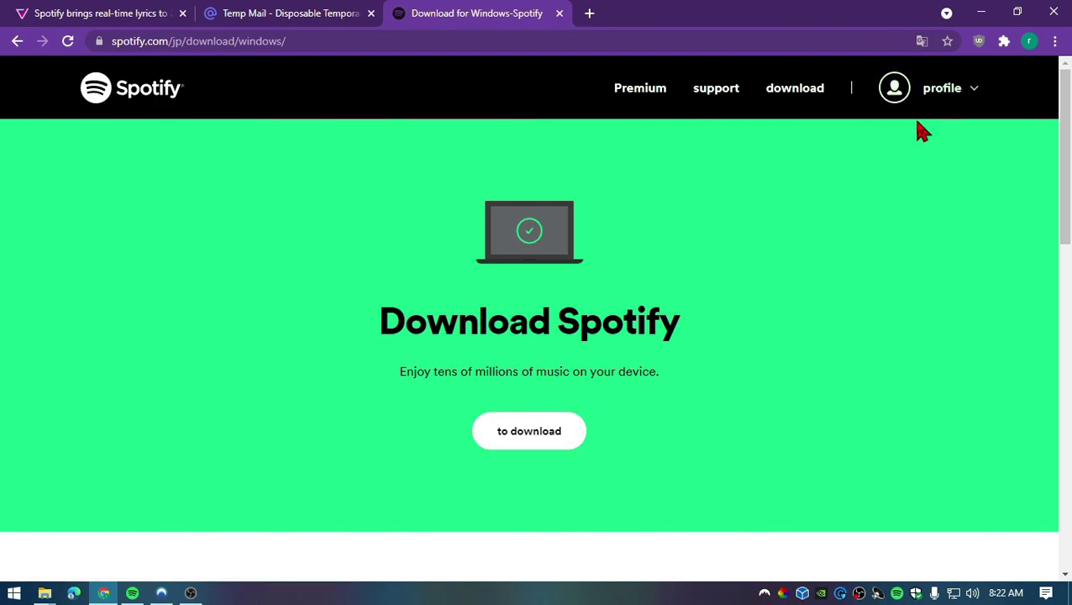
Open the account overview page and translate it into English.
left_click(966, 96)
left_click(941, 137)
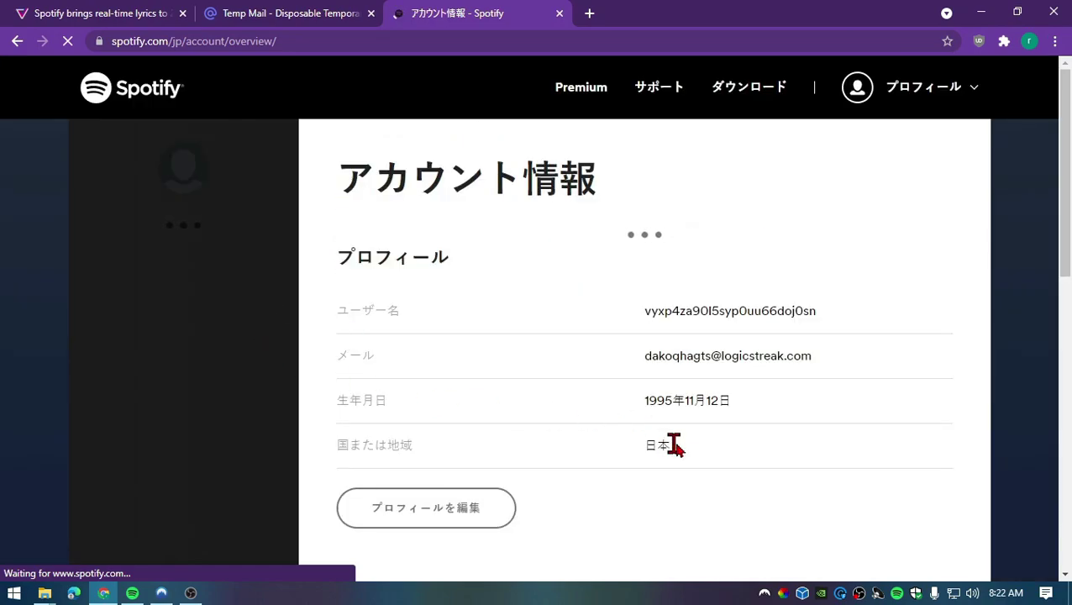
right_click(576, 404)
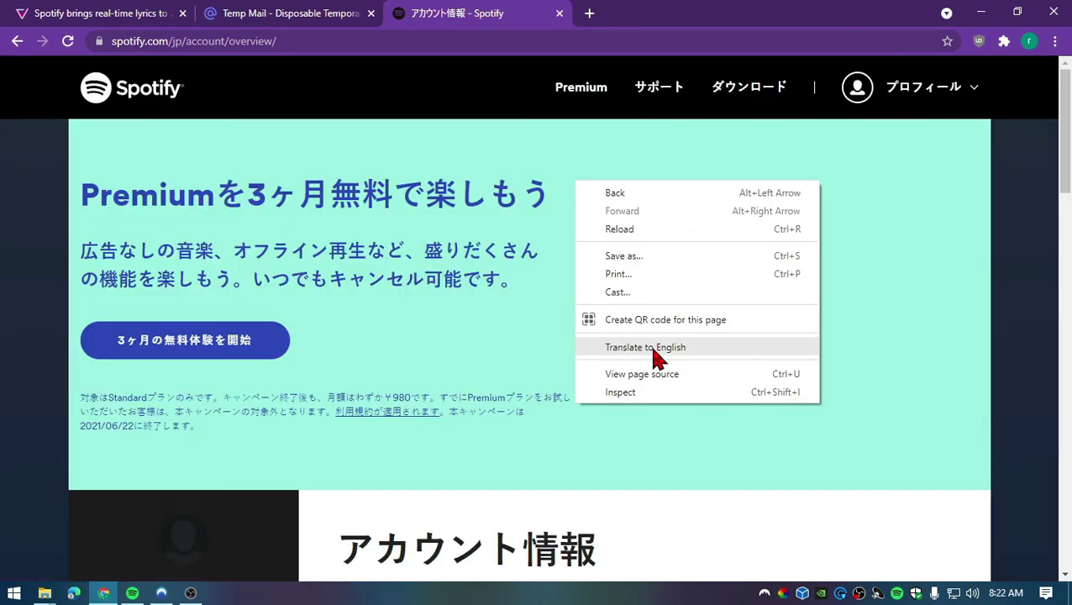
left_click(653, 349)
Confirm the country or region field reads Japan and select the username.
scroll(673, 364, "down", 5)
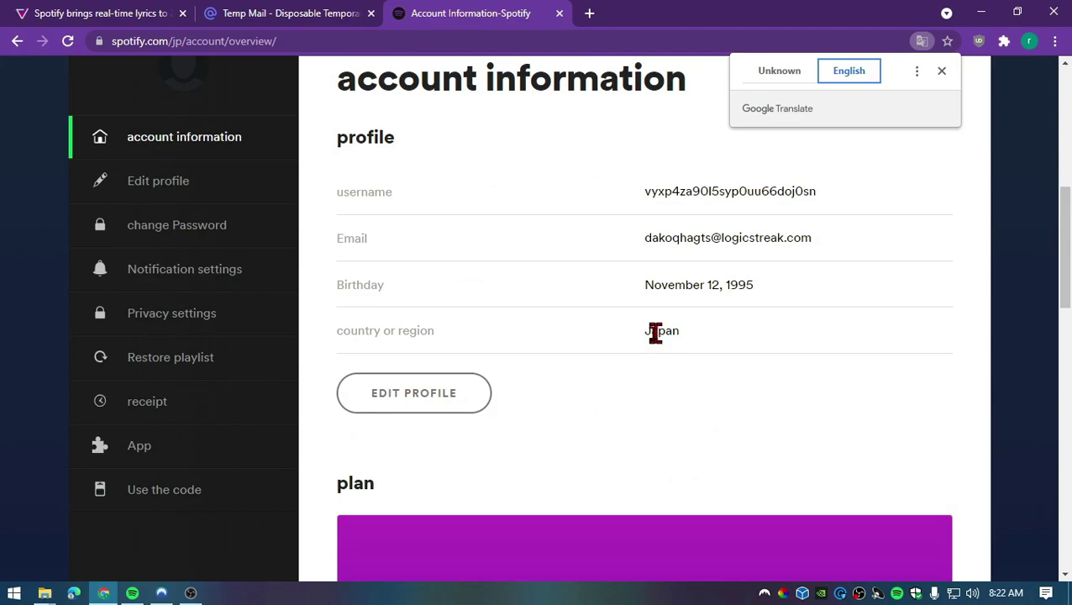
double_click(655, 332)
mouse_move(663, 335)
left_mouse_down()
mouse_move(445, 347)
mouse_move(343, 334)
mouse_move(575, 346)
left_mouse_up()
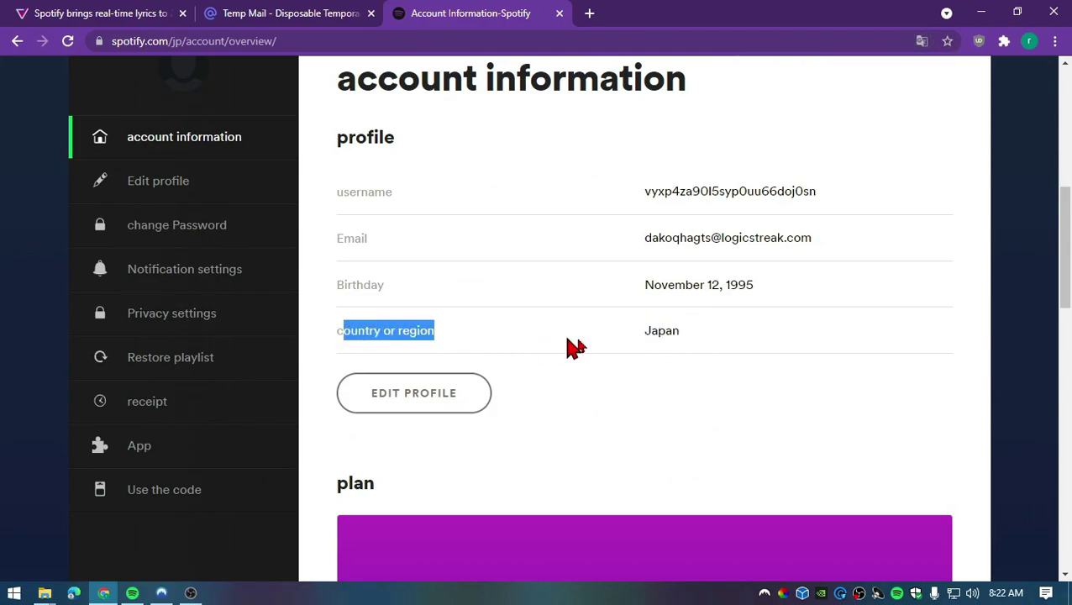
left_click(689, 338)
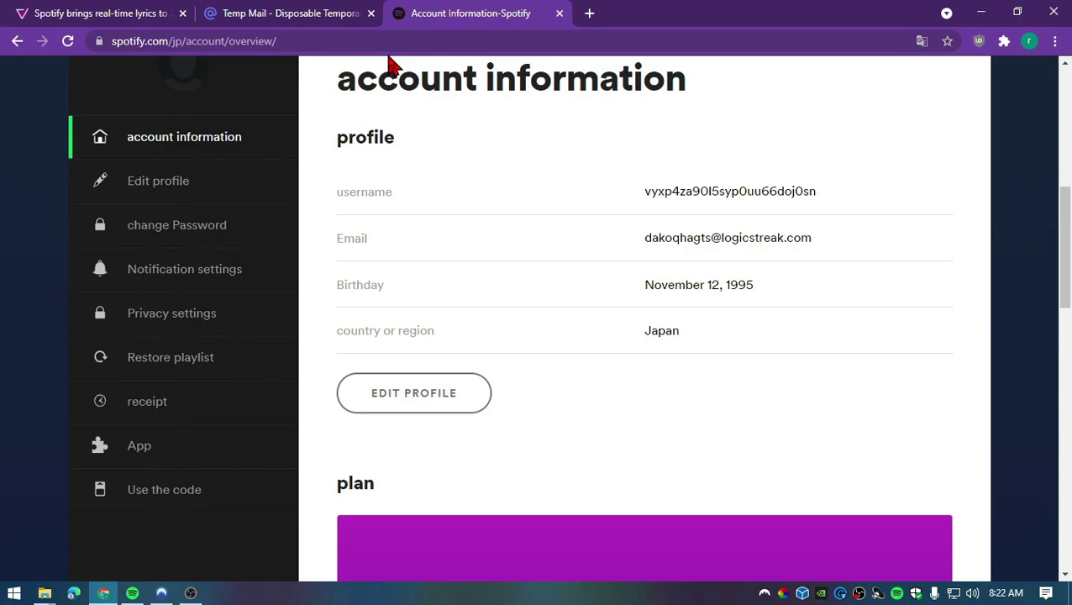
double_click(722, 191)
Switch to the Spotify desktop app and log out of the current account.
right_click(771, 193)
left_click(785, 201)
left_click(716, 238)
left_click(139, 593)
left_click(796, 23)
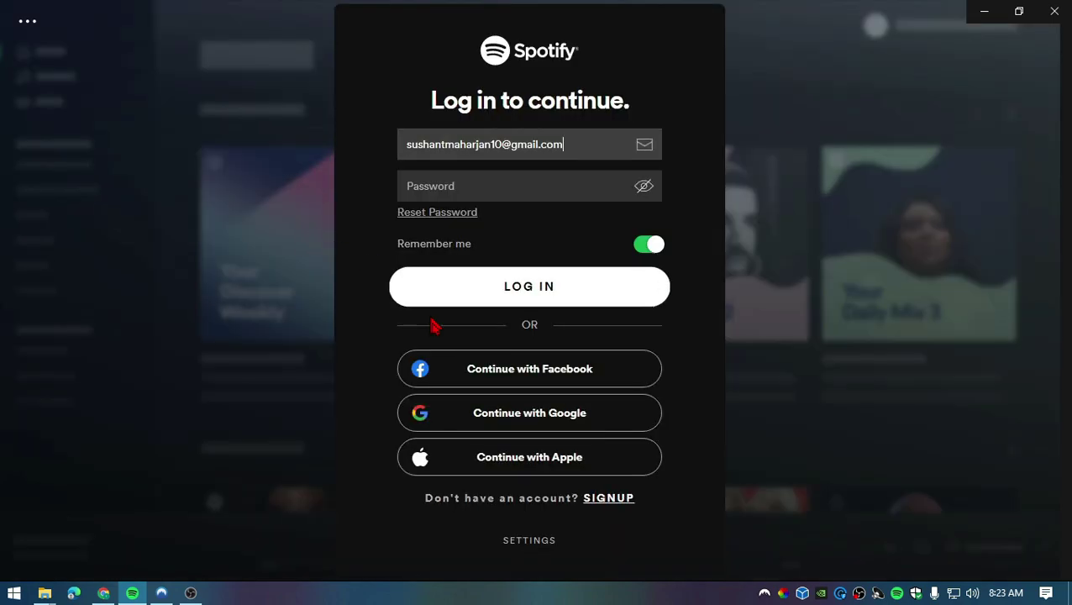
Log in with the new Japan account's email and password.
triple_click(542, 146)
key("ctrl+v")
left_click(548, 181)
key("ctrl+v")
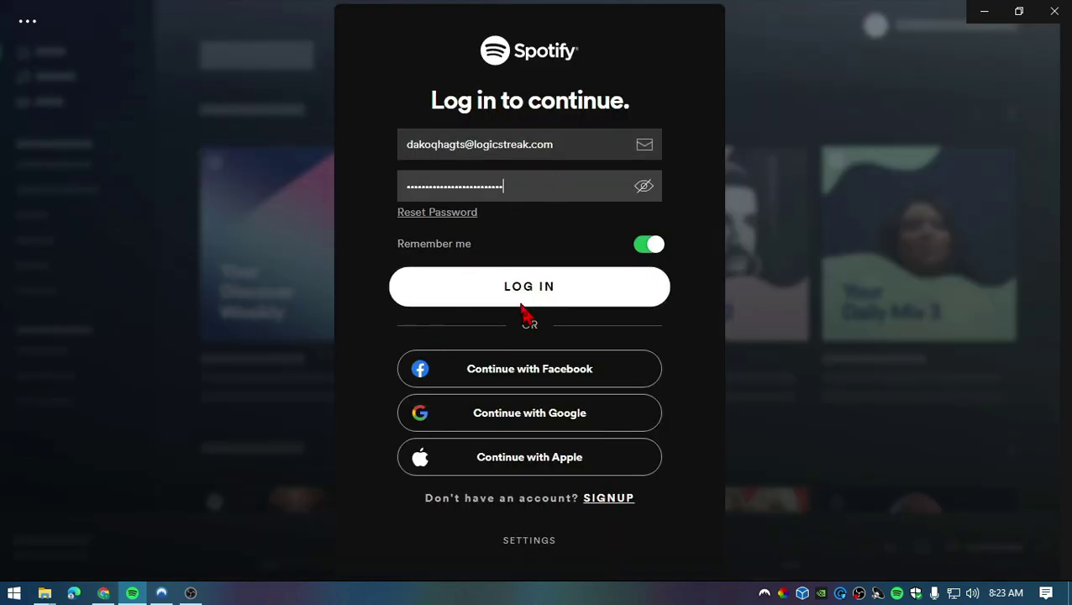
left_click(553, 289)
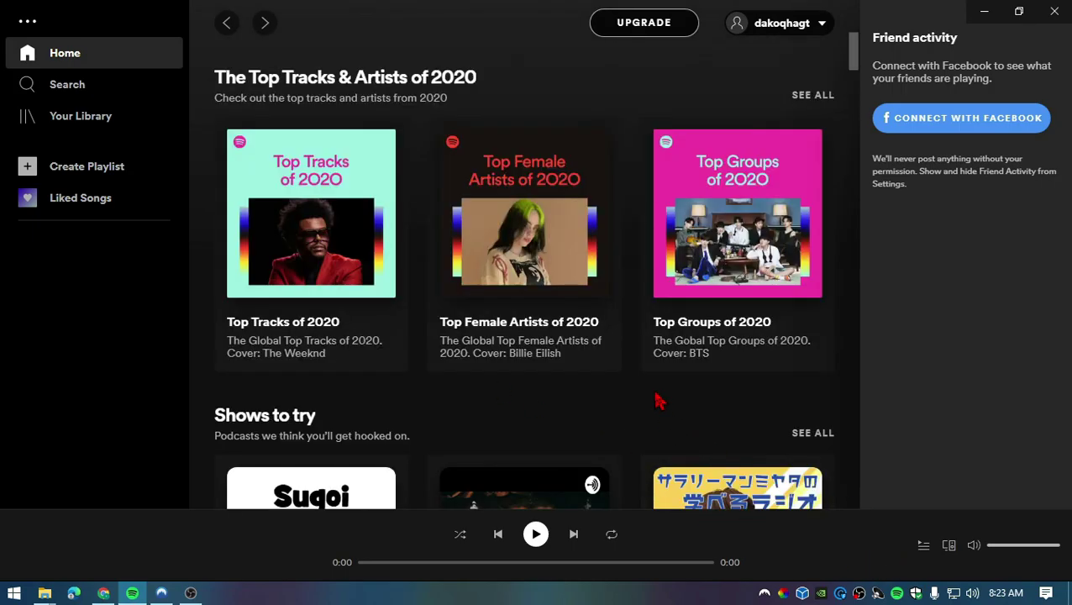
Search 'lost dream' and play Dreams pt. II by Lost Sky at low volume with lyrics.
left_click(64, 91)
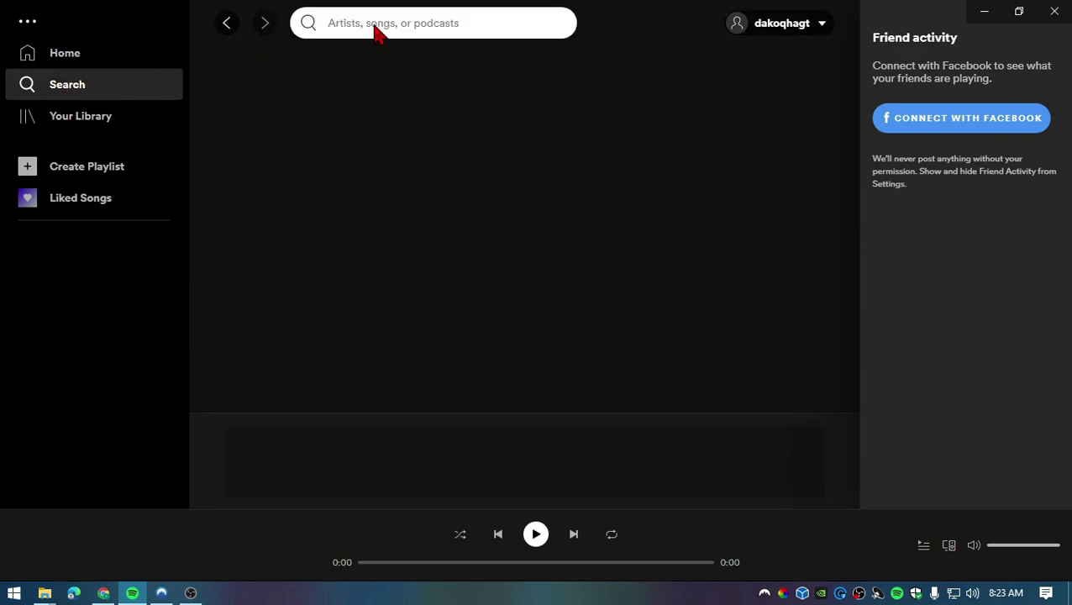
type("lost dream")
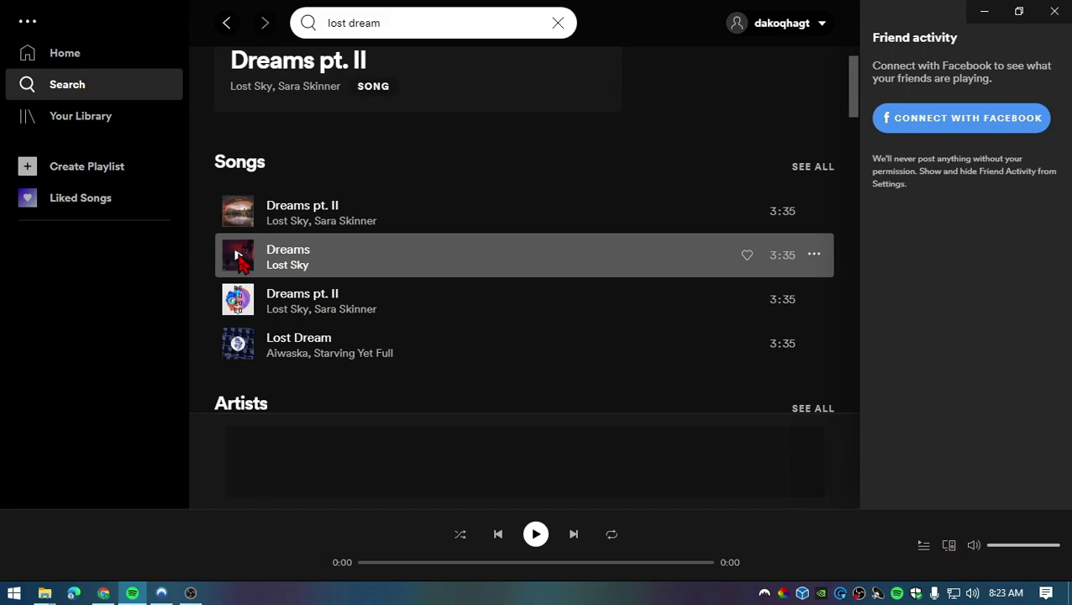
left_click(238, 256)
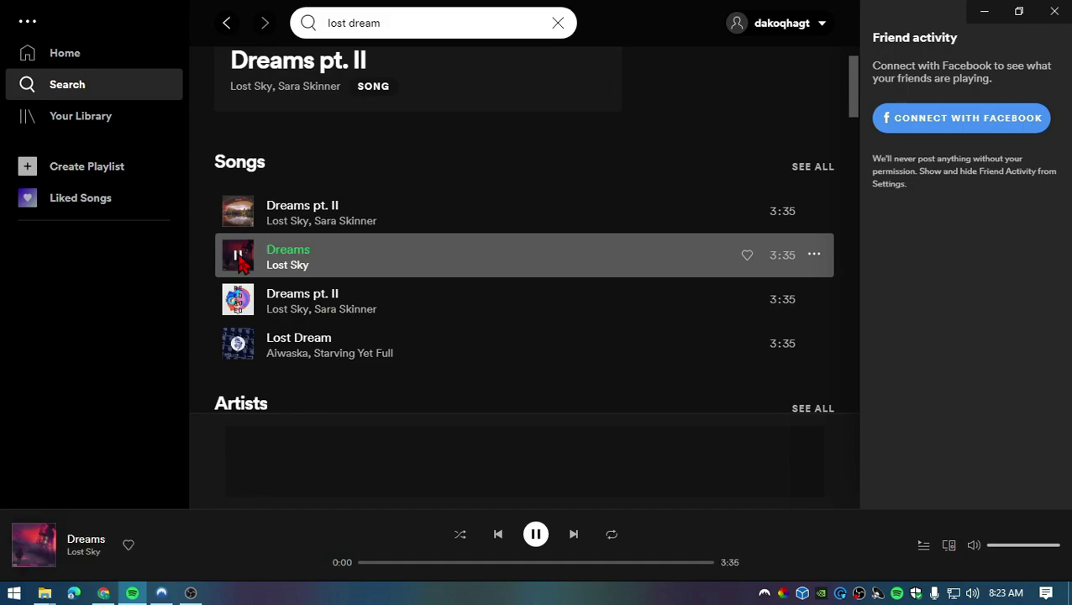
left_click(396, 562)
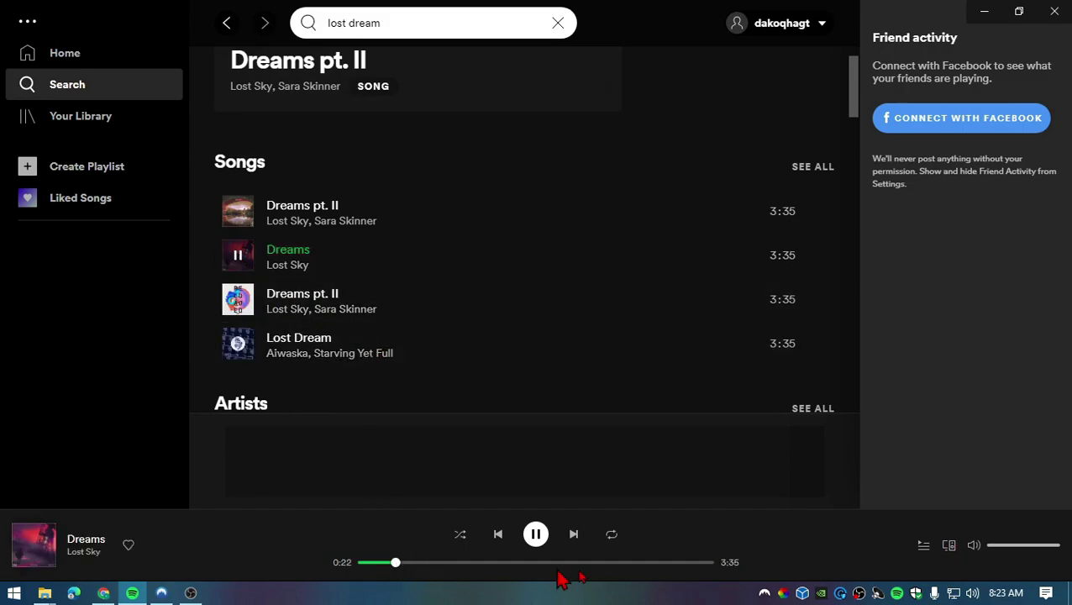
left_click(236, 213)
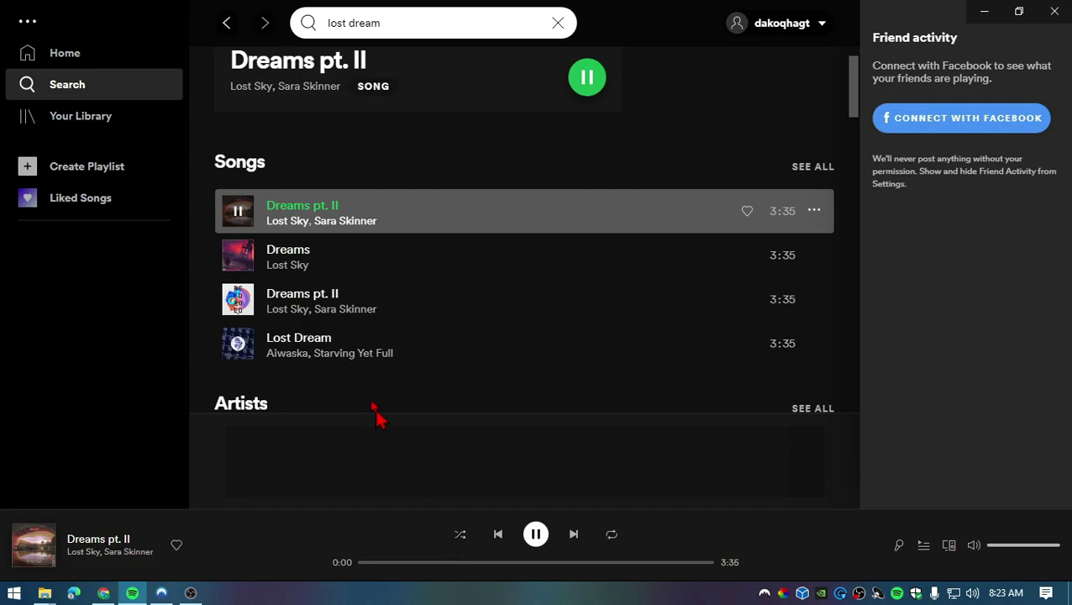
left_click(1001, 545)
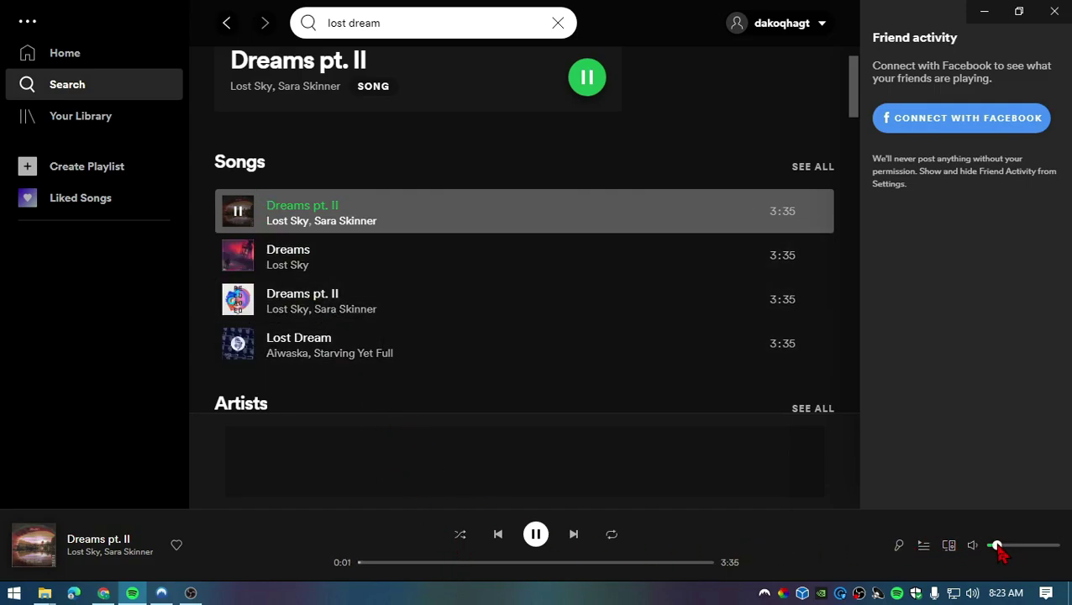
left_click(786, 497)
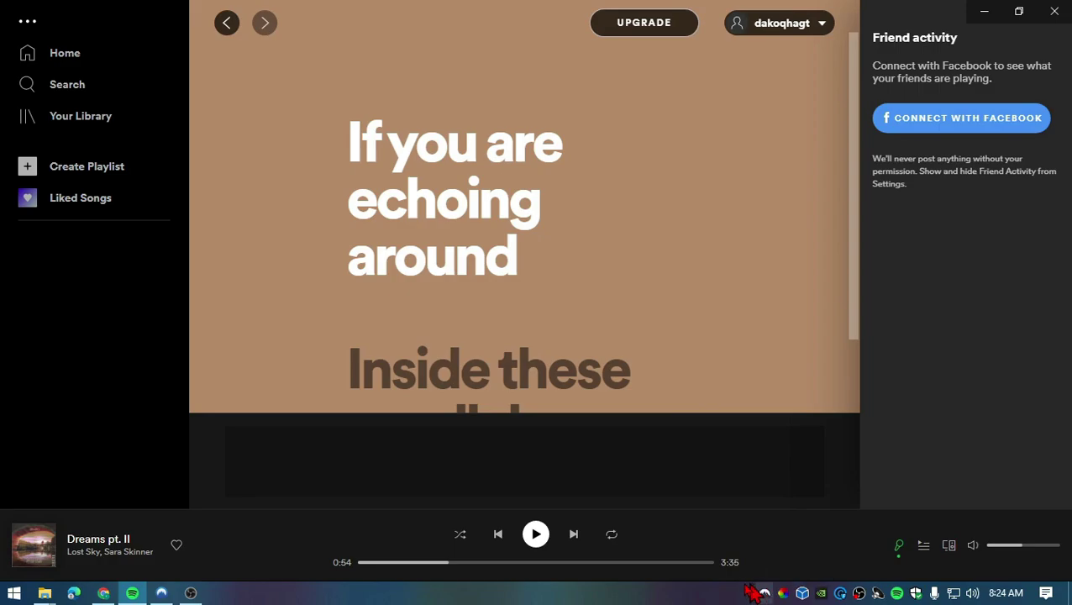
Disconnect NordVPN from Japan #550, close its window, and confirm the disconnected status.
left_click(161, 593)
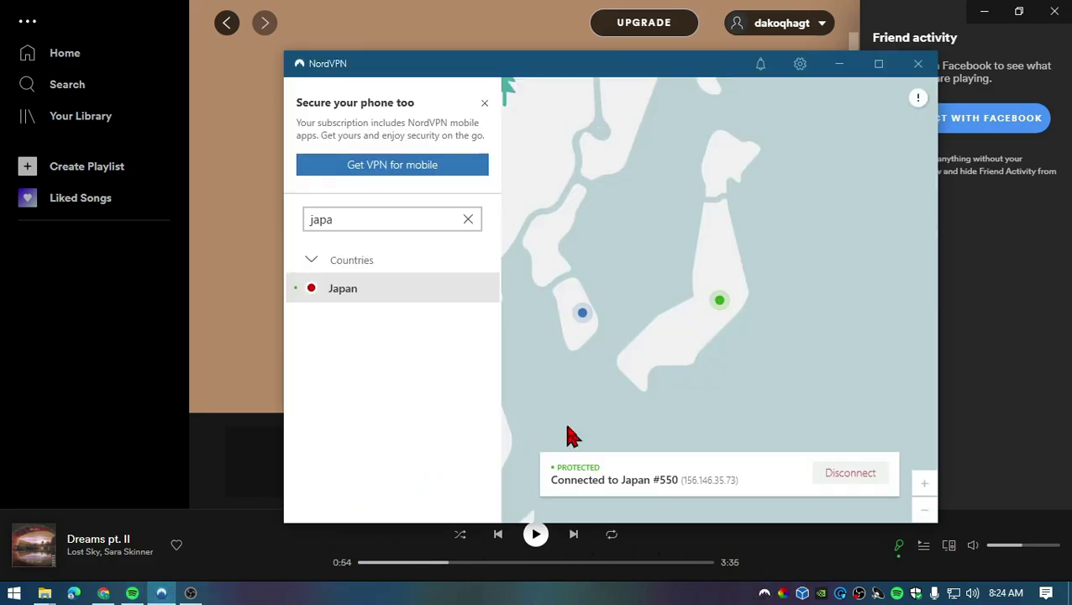
left_click(849, 476)
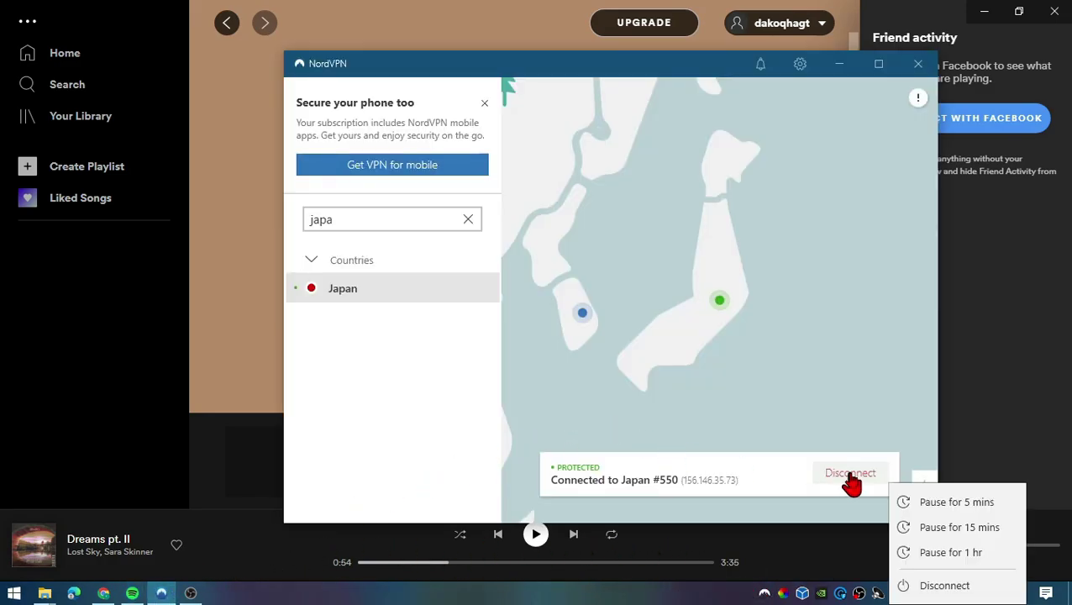
left_click(945, 586)
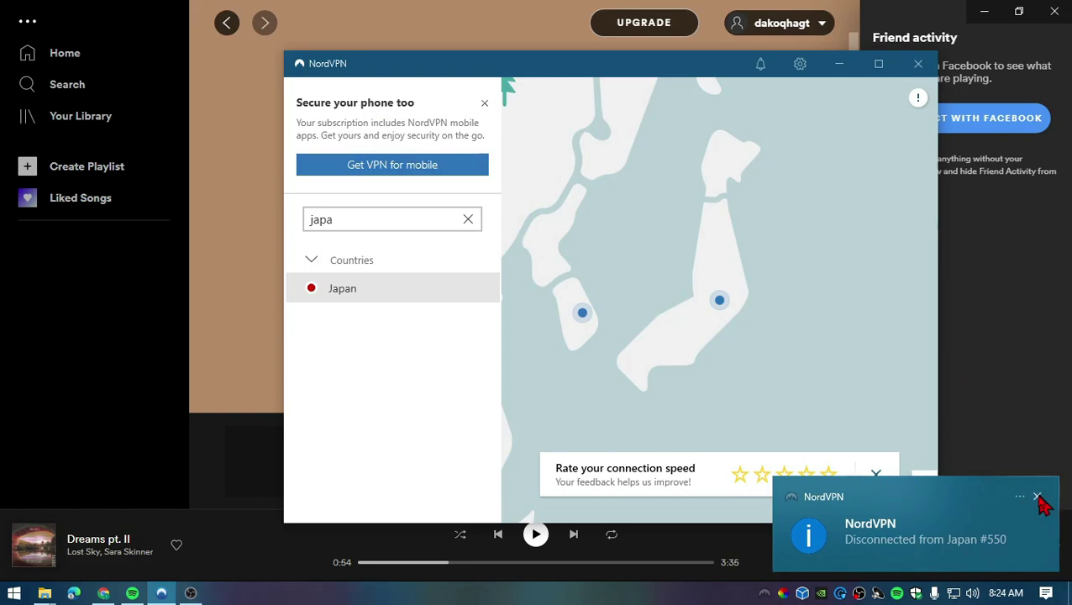
left_click(1038, 497)
left_click(917, 63)
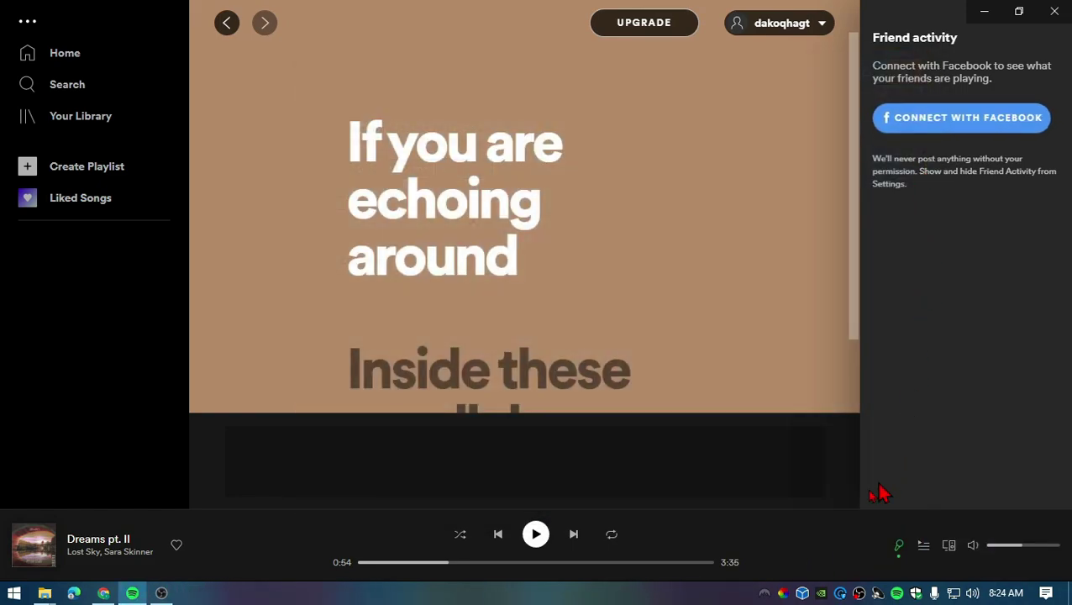
left_click(765, 593)
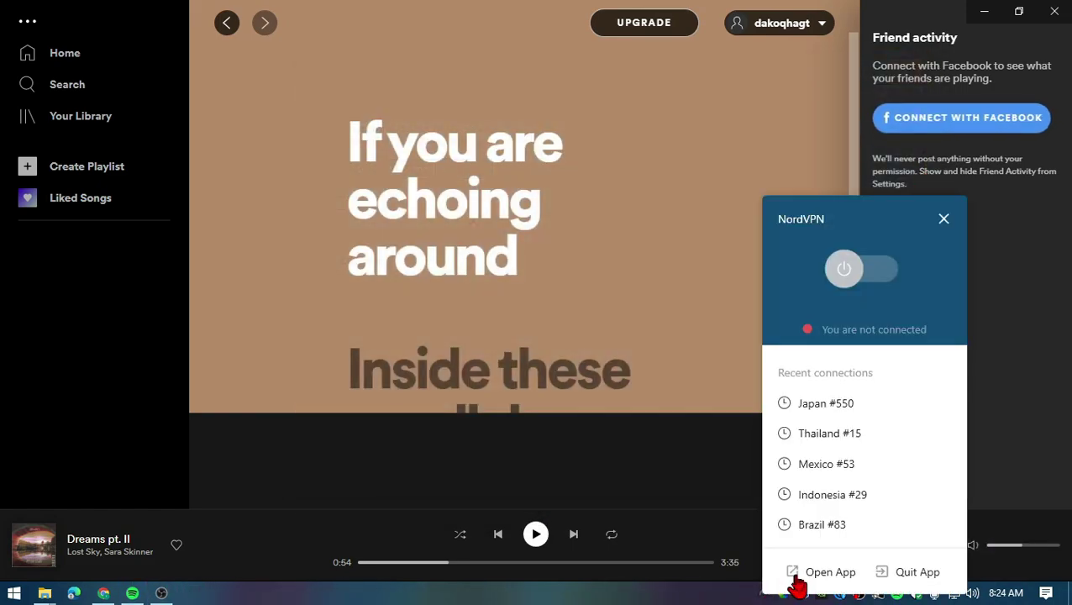
left_click(621, 599)
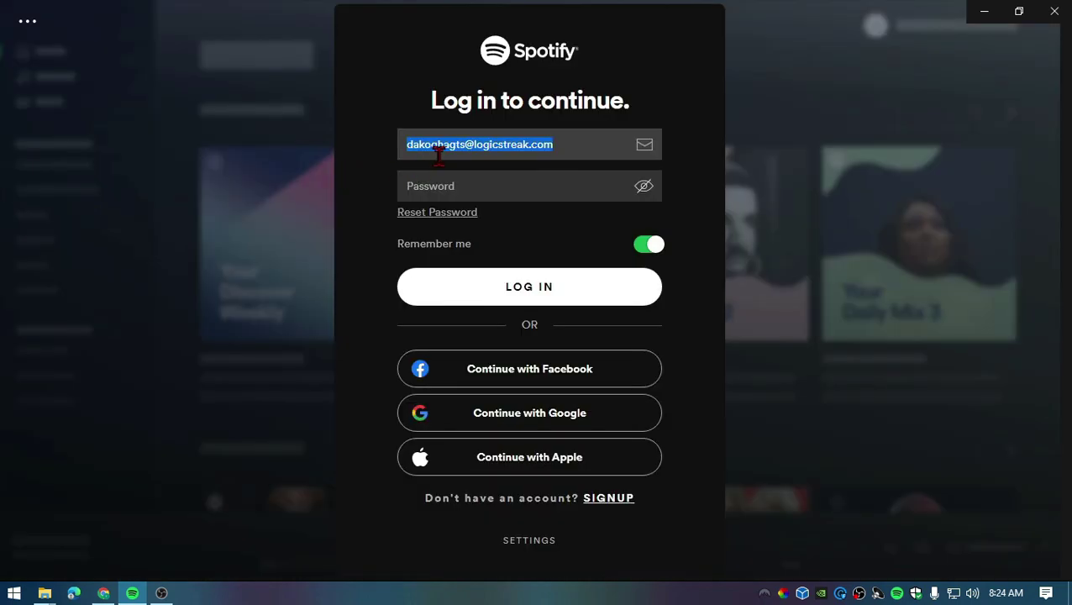
Re-enter the new account's password and log back in.
left_click(516, 178)
key("ctrl+v")
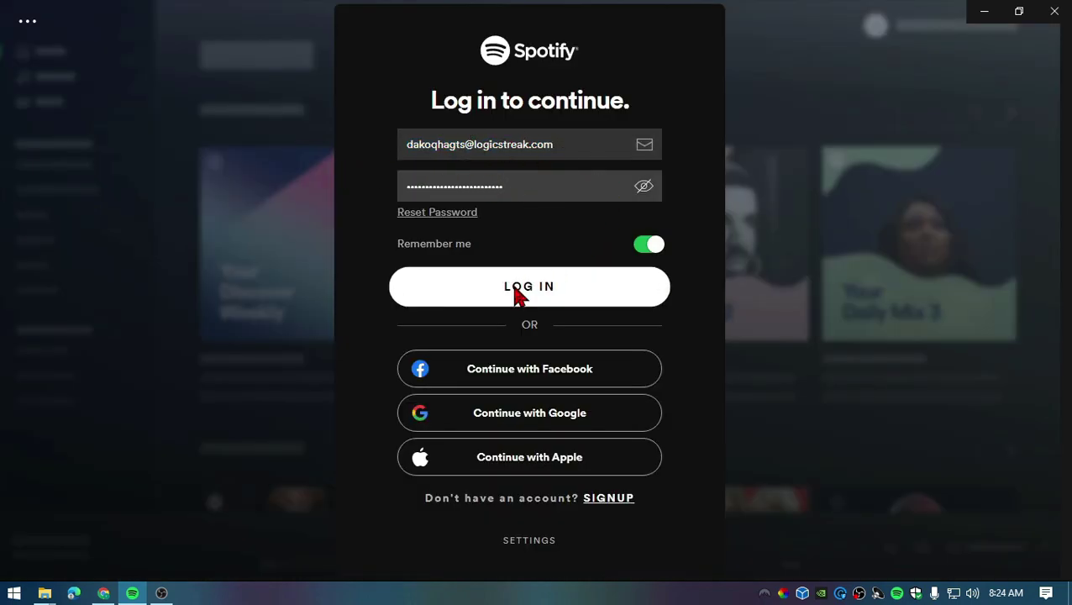
left_click(516, 294)
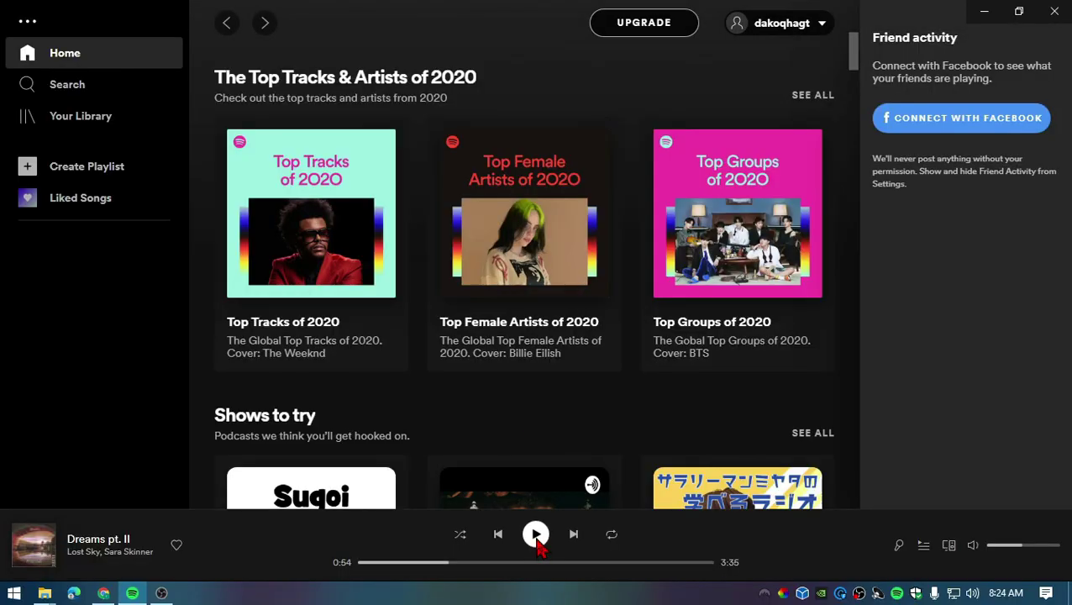
Play Dreams pt. II with its real-time lyrics shown, pausing at 1:07.
left_click(537, 537)
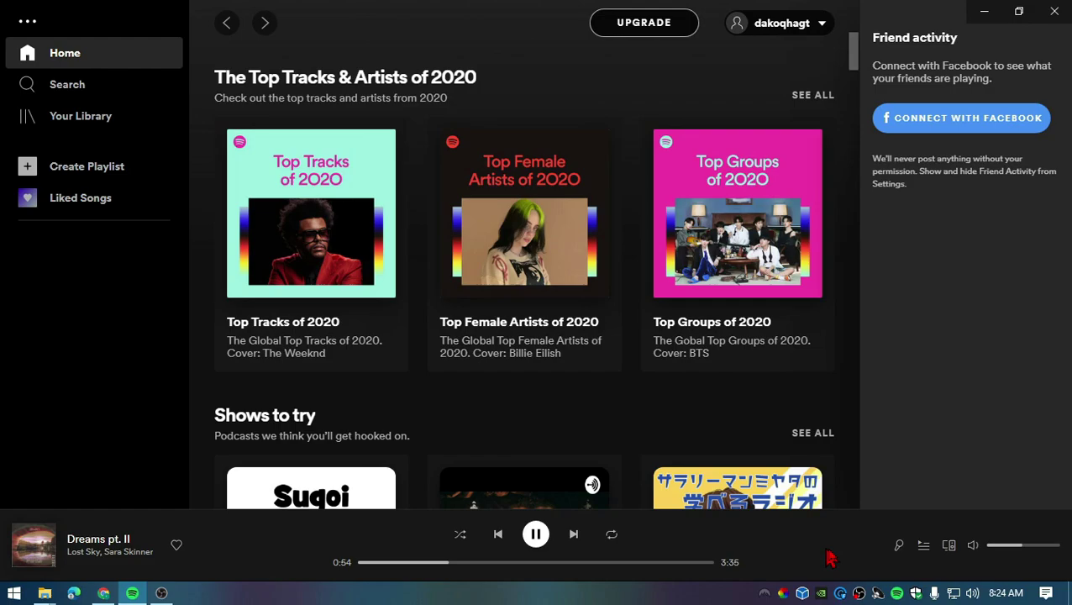
left_click(898, 545)
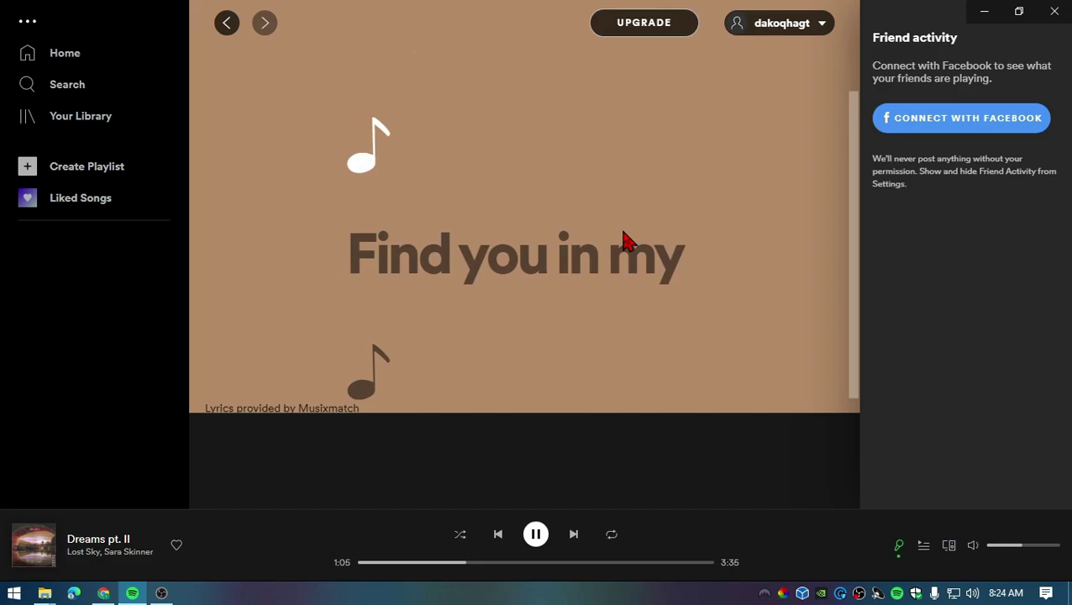
left_click(536, 535)
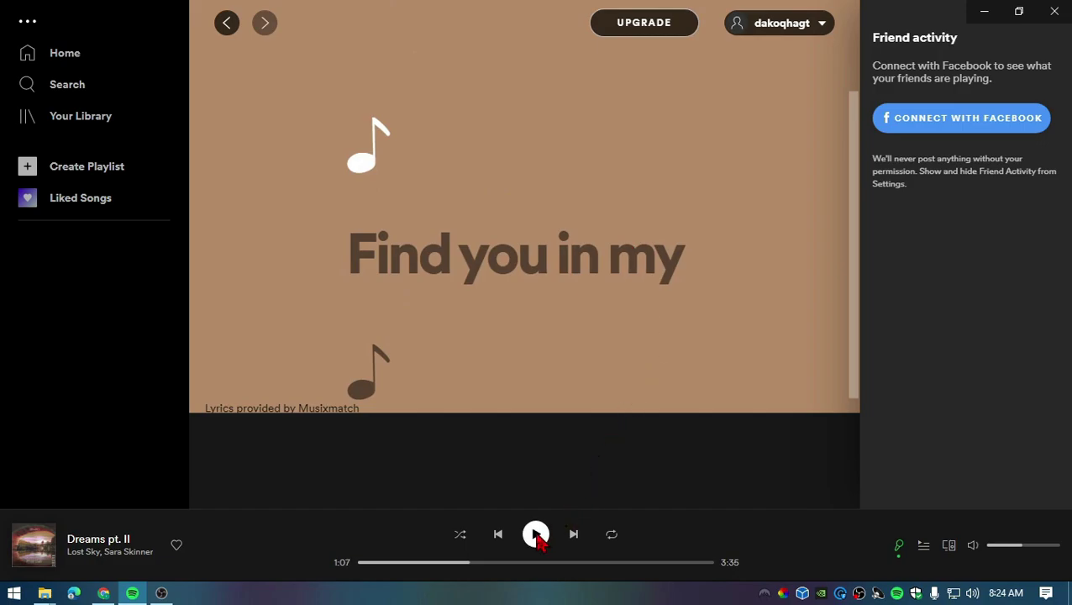